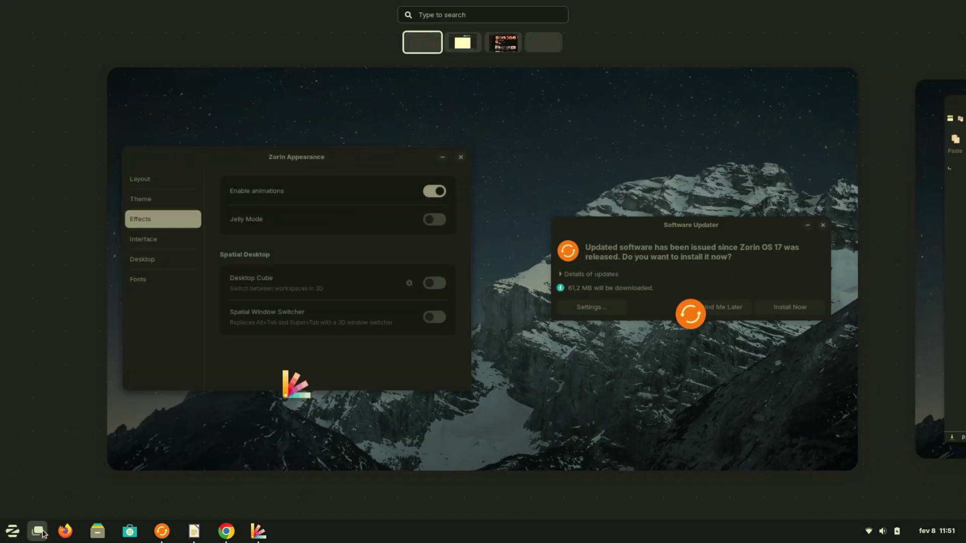
Step: Preview the workspaces, then turn on the Desktop Cube effect in Zorin Appearance
{"action": "scroll", "coordinate": [877, 338], "scroll_direction": "down", "scroll_amount": 2}
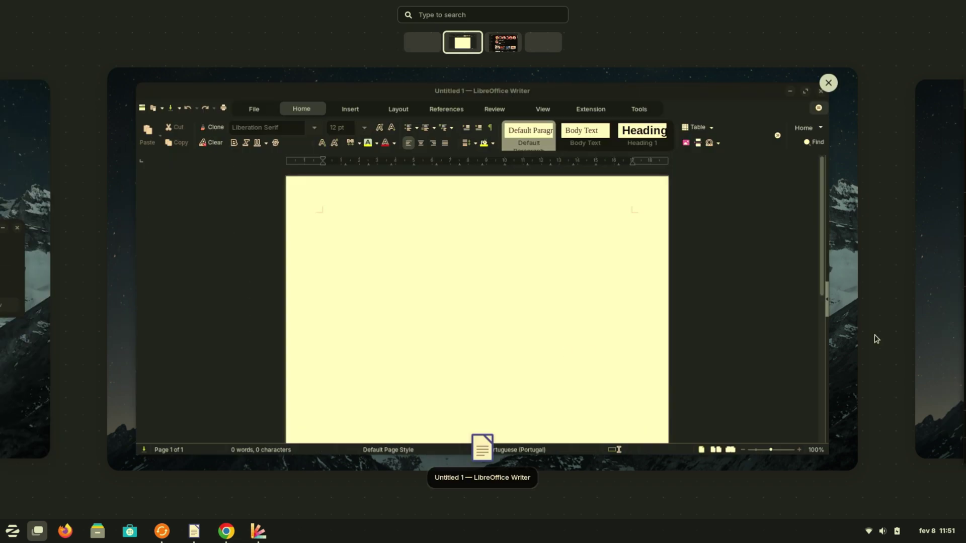
{"action": "left_click", "coordinate": [539, 44]}
{"action": "left_click", "coordinate": [486, 44]}
{"action": "scroll", "coordinate": [417, 240], "scroll_direction": "up", "scroll_amount": 2}
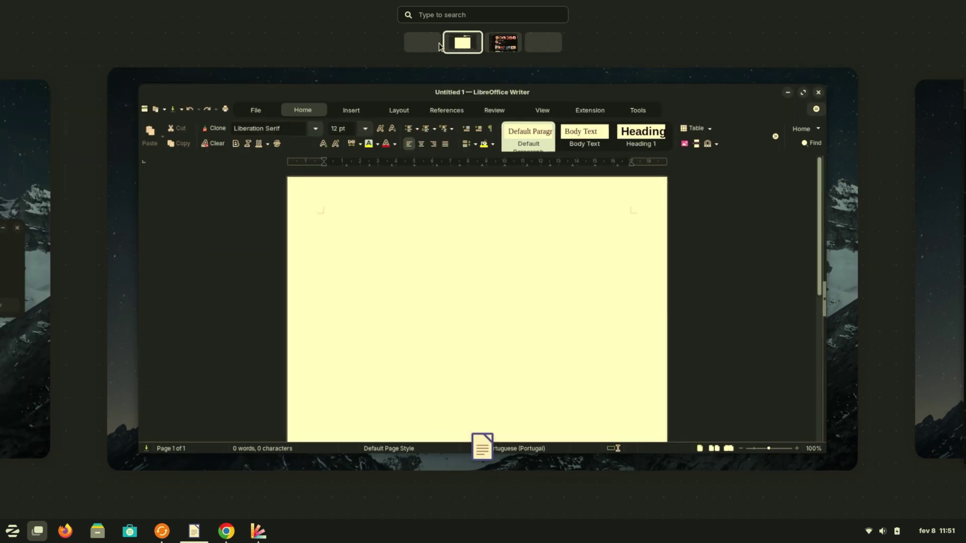
{"action": "left_click", "coordinate": [388, 372]}
{"action": "left_click", "coordinate": [636, 268]}
Step: Show the workspaces as a 3D cube and rotate it through the other desktops
{"action": "left_click", "coordinate": [38, 532]}
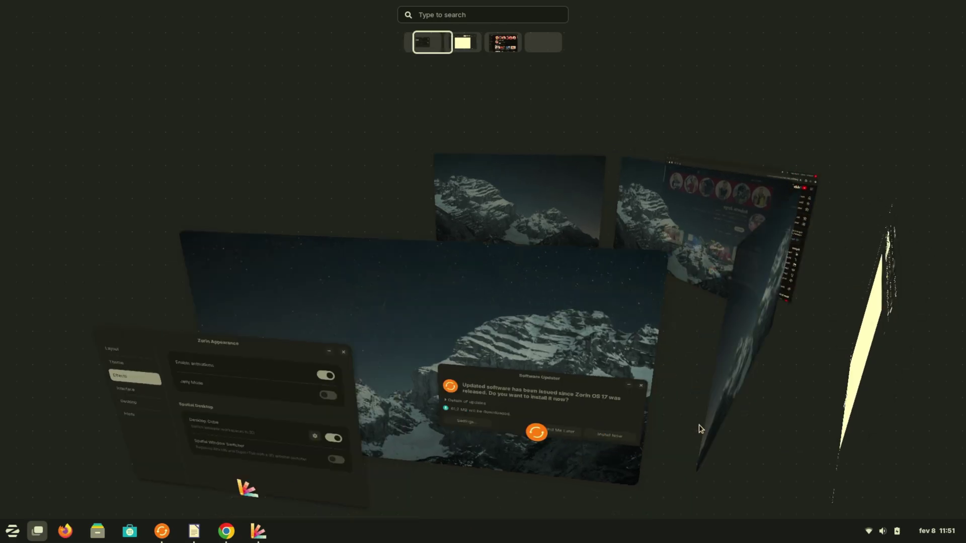
{"action": "scroll", "coordinate": [699, 425], "scroll_direction": "down", "scroll_amount": 2}
{"action": "scroll", "coordinate": [717, 250], "scroll_direction": "up", "scroll_amount": 1}
{"action": "left_click_drag", "start_coordinate": [717, 250], "coordinate": [454, 485]}
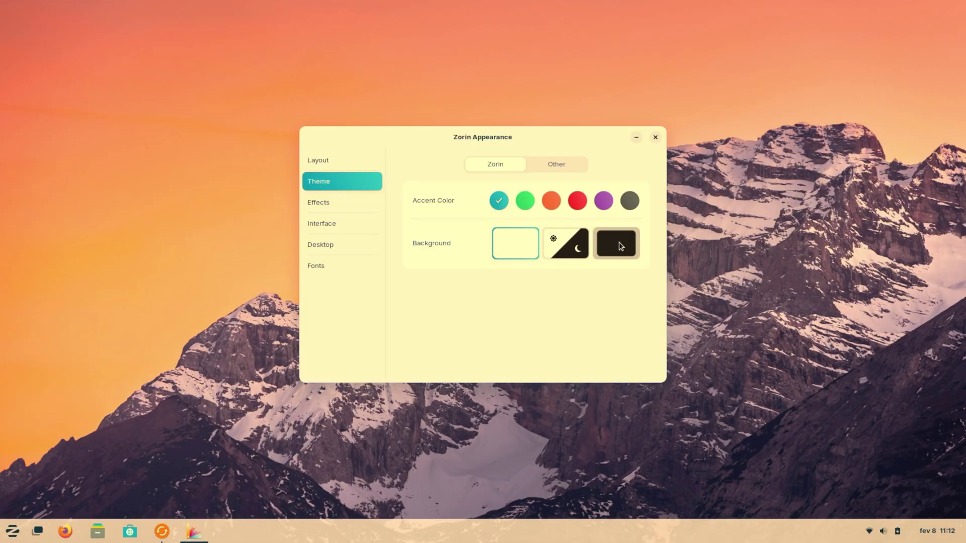
Step: Choose the Dark background option on the Zorin Appearance Theme page
{"action": "left_click", "coordinate": [619, 244]}
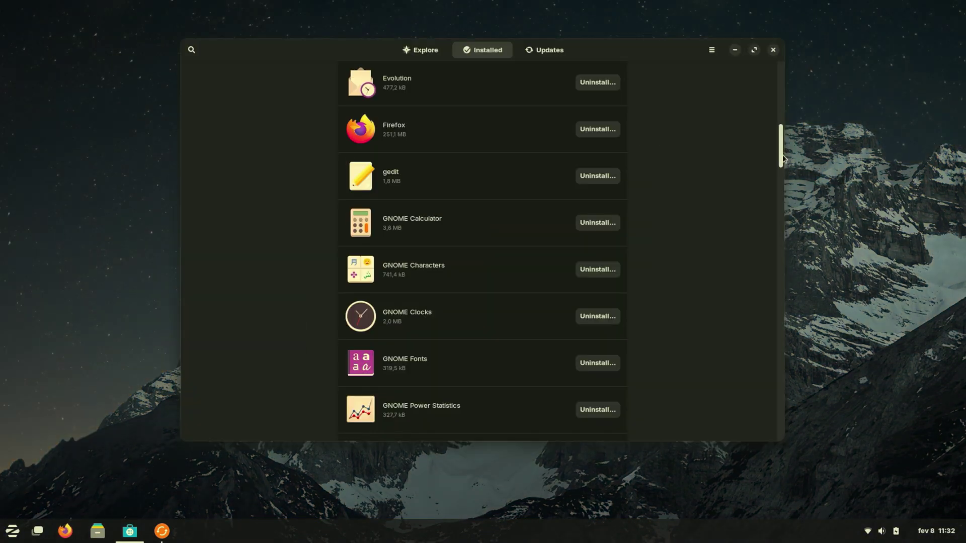
{"action": "left_click_drag", "start_coordinate": [783, 155], "coordinate": [774, 397]}
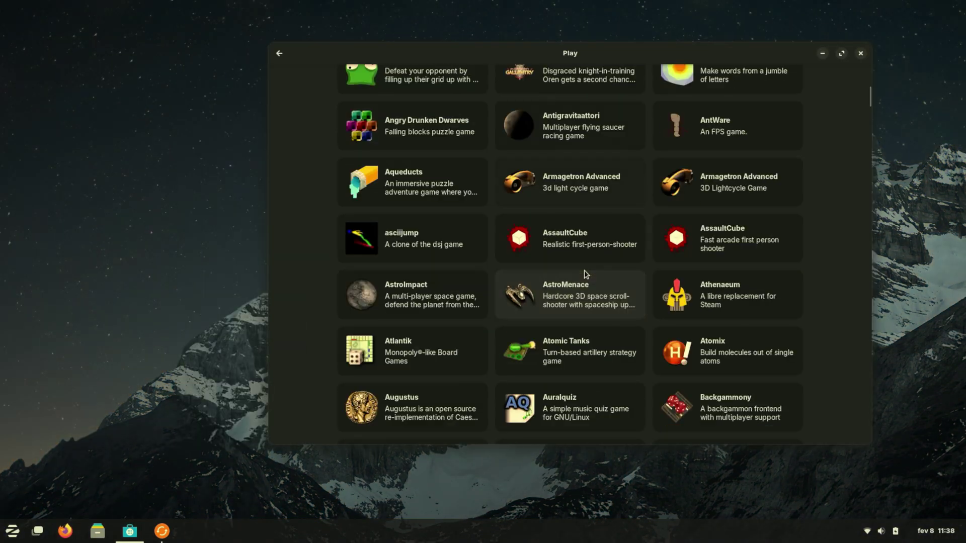
{"action": "scroll", "coordinate": [584, 270], "scroll_direction": "down", "scroll_amount": 10}
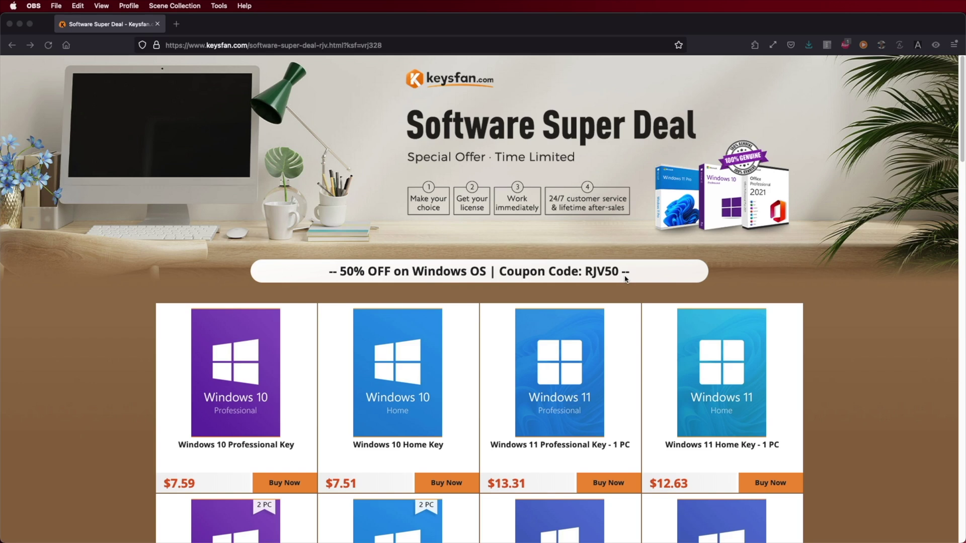
Step: Add the Windows 11 Professional Key - 1 PC to the Keysfan bag and view the cart
{"action": "scroll", "coordinate": [400, 401], "scroll_direction": "down", "scroll_amount": 7}
{"action": "scroll", "coordinate": [400, 403], "scroll_direction": "down", "scroll_amount": 5}
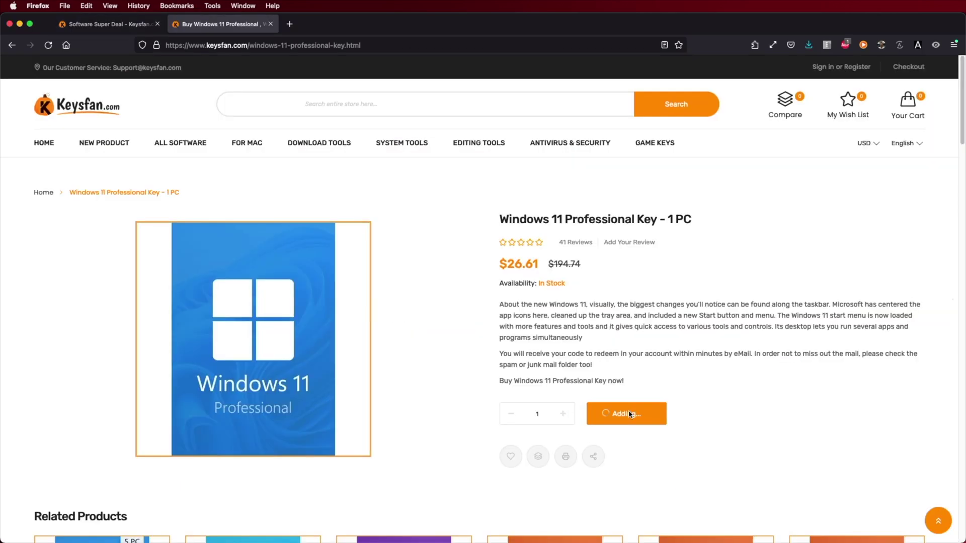
{"action": "left_click", "coordinate": [624, 413]}
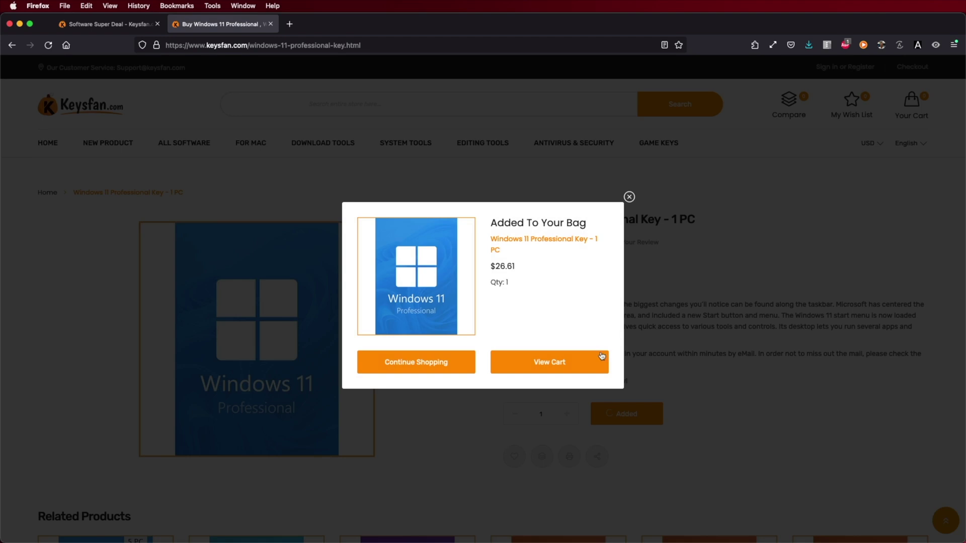
{"action": "left_click", "coordinate": [545, 363]}
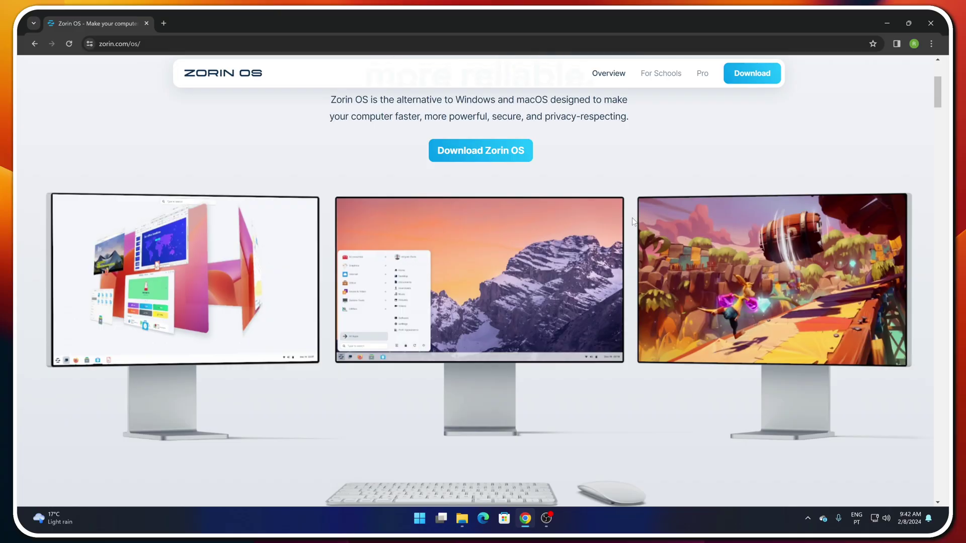
Step: Download the free Zorin OS 17 Core edition from zorin.com, skipping the newsletter popup
{"action": "scroll", "coordinate": [632, 221], "scroll_direction": "down", "scroll_amount": 6}
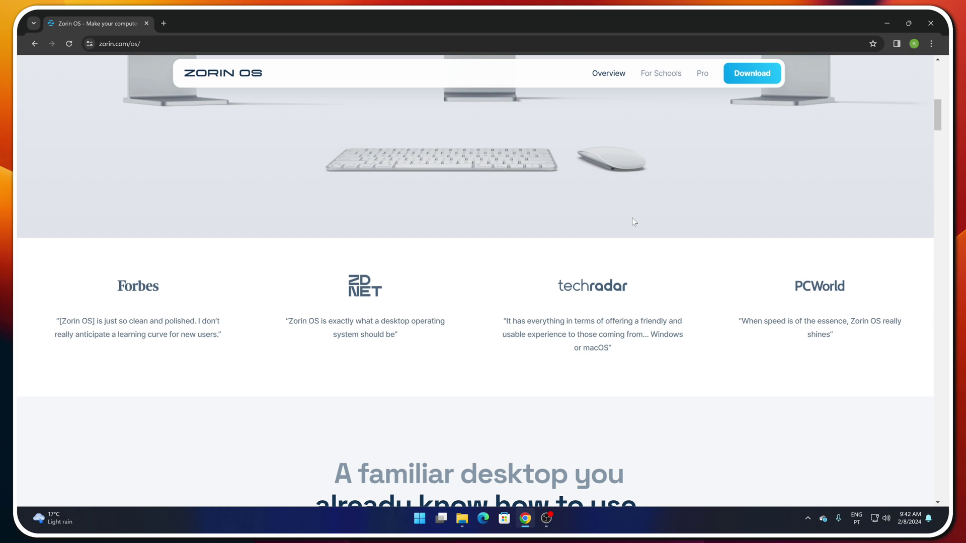
{"action": "scroll", "coordinate": [633, 219], "scroll_direction": "down", "scroll_amount": 5}
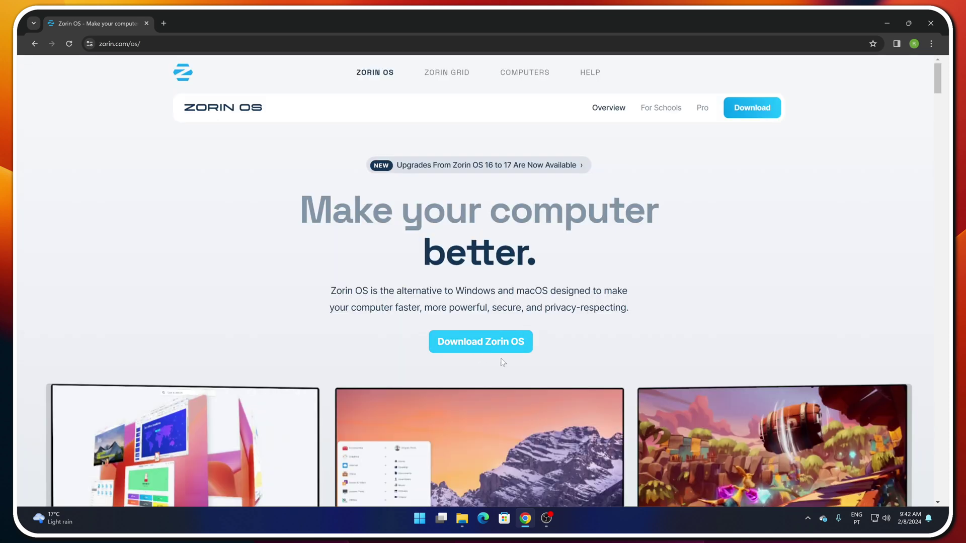
{"action": "left_click", "coordinate": [483, 342]}
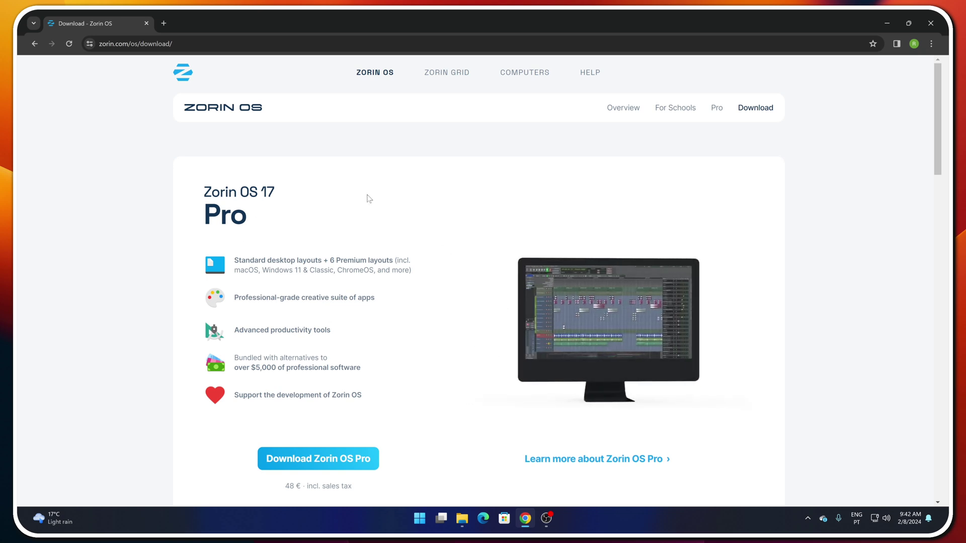
{"action": "scroll", "coordinate": [305, 190], "scroll_direction": "down", "scroll_amount": 10}
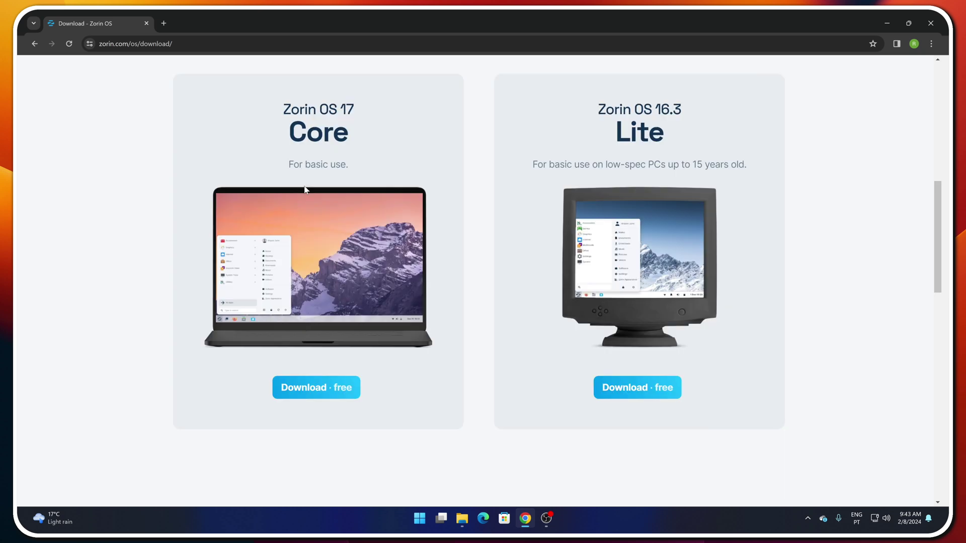
{"action": "left_click", "coordinate": [344, 386]}
{"action": "left_click", "coordinate": [478, 391]}
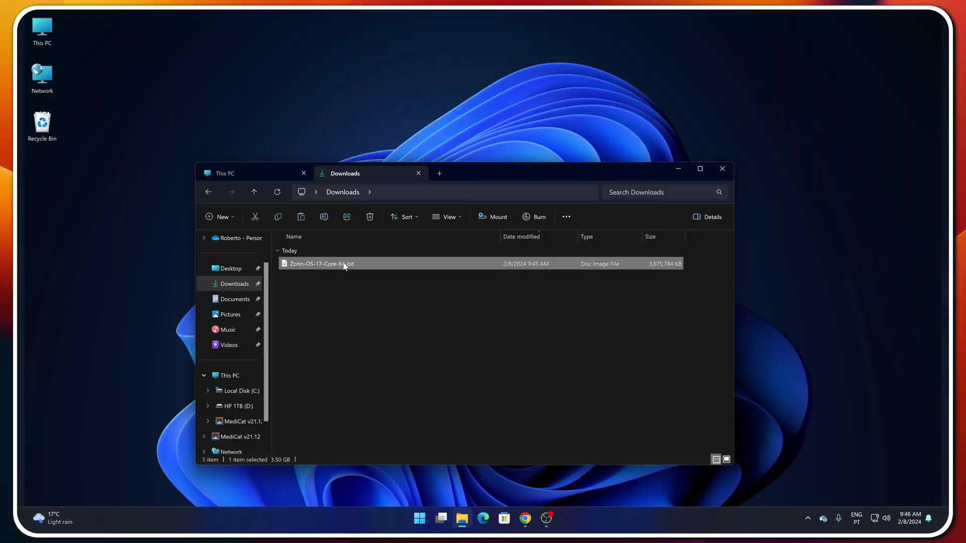
Step: Copy the Zorin-OS-17-Core-64-bit ISO into MediCat (E:) > OSimages > Linux
{"action": "right_click", "coordinate": [345, 265]}
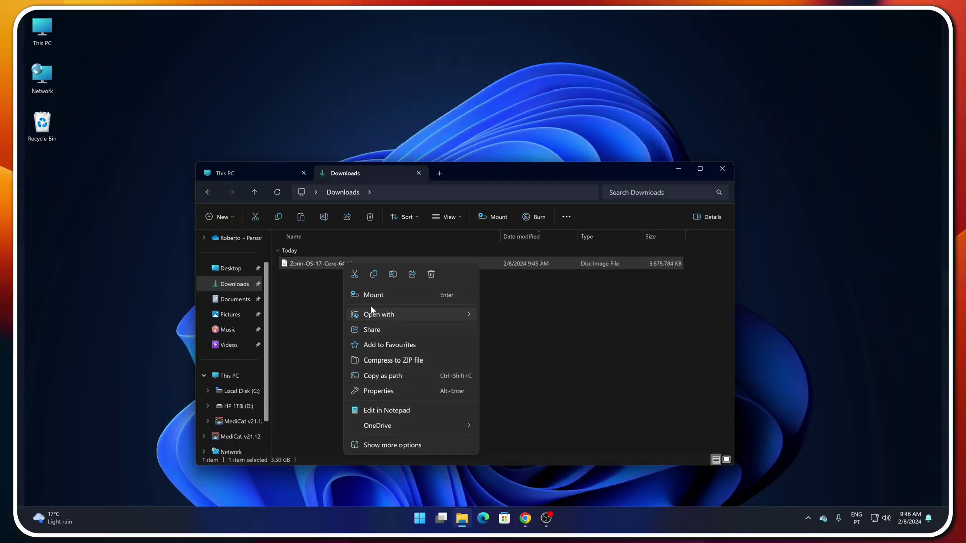
{"action": "left_click", "coordinate": [373, 275]}
{"action": "left_click", "coordinate": [238, 175]}
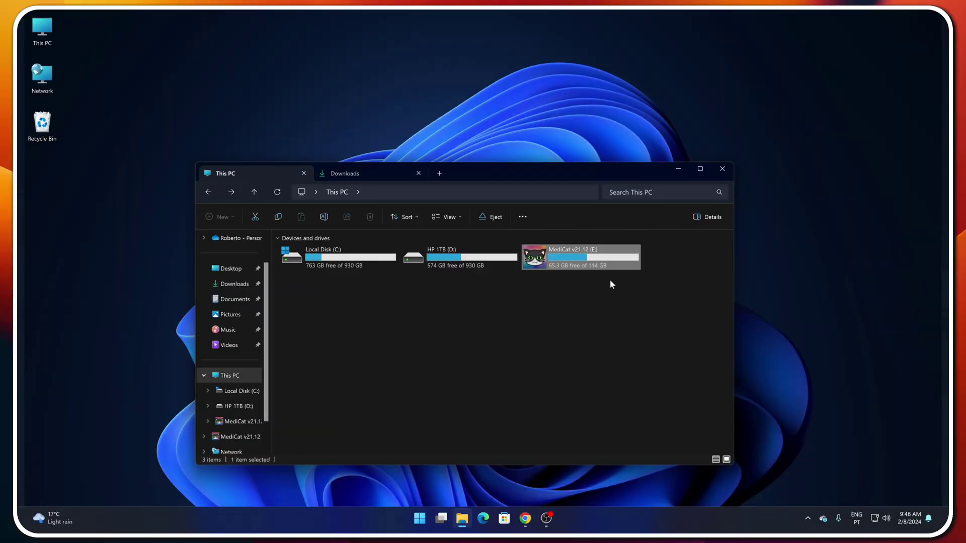
{"action": "double_click", "coordinate": [543, 260]}
{"action": "double_click", "coordinate": [303, 357]}
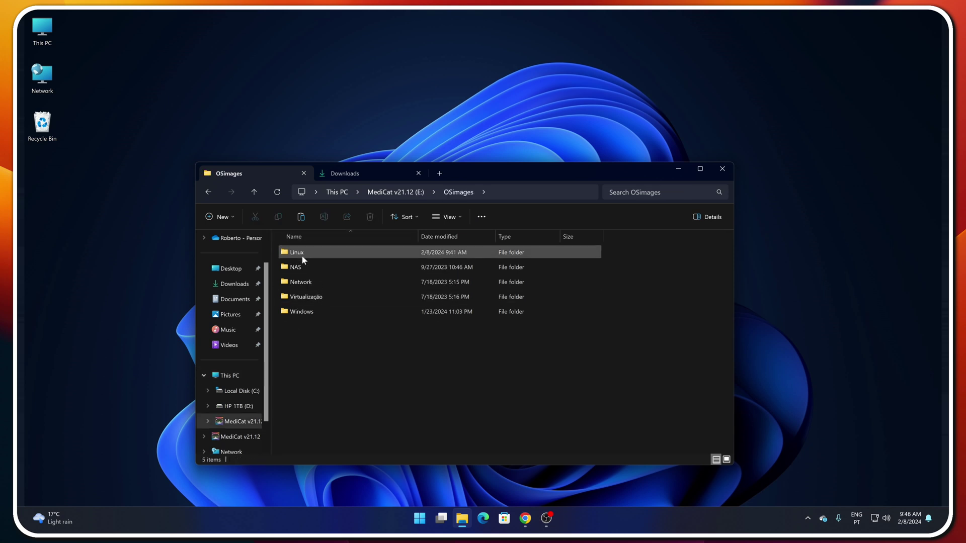
{"action": "left_click", "coordinate": [301, 217]}
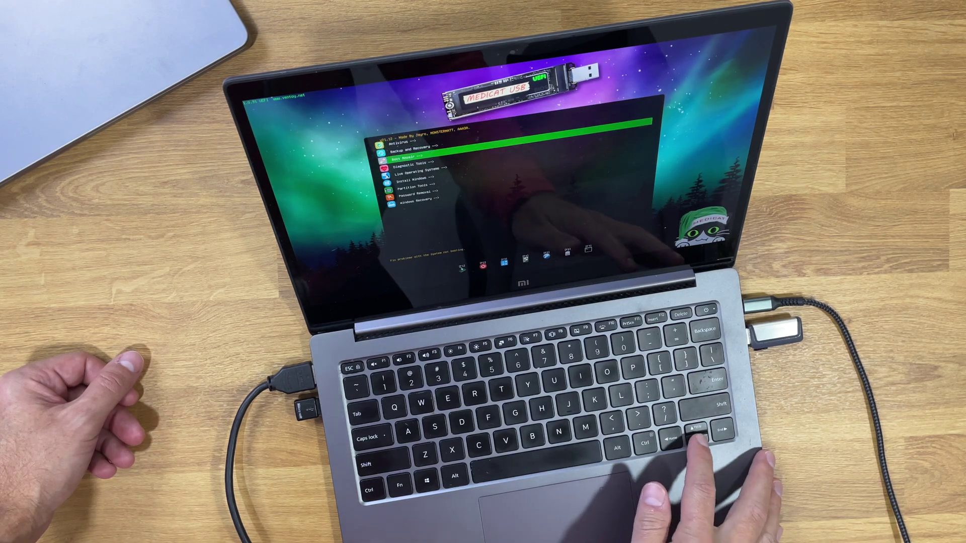
Step: Boot the Zorin OS 17 Core ISO via Live Operating Systems > [Linux] in the MediCat menu
{"action": "key", "text": "Down"}
{"action": "key", "text": "Down"}
{"action": "key", "text": "Right"}
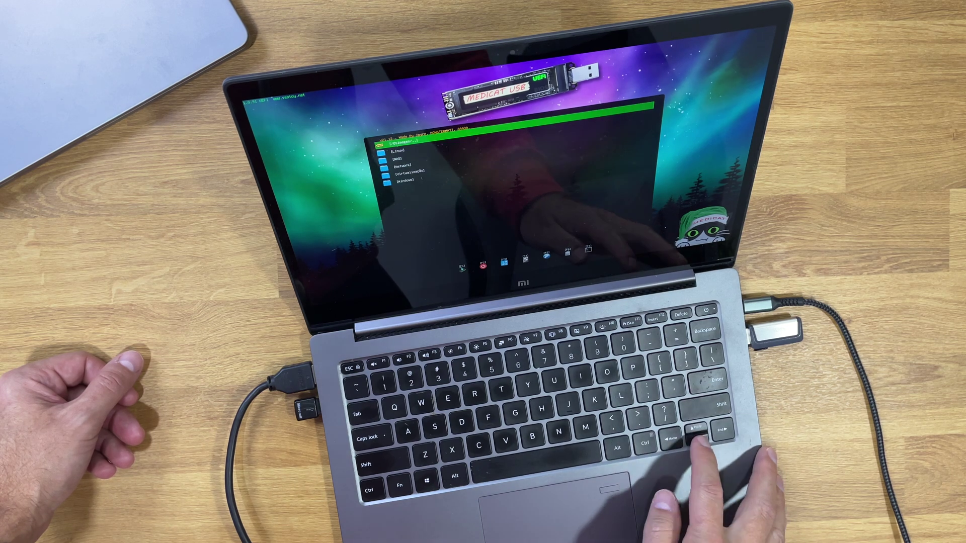
{"action": "key", "text": "Down"}
{"action": "key", "text": "Down"}
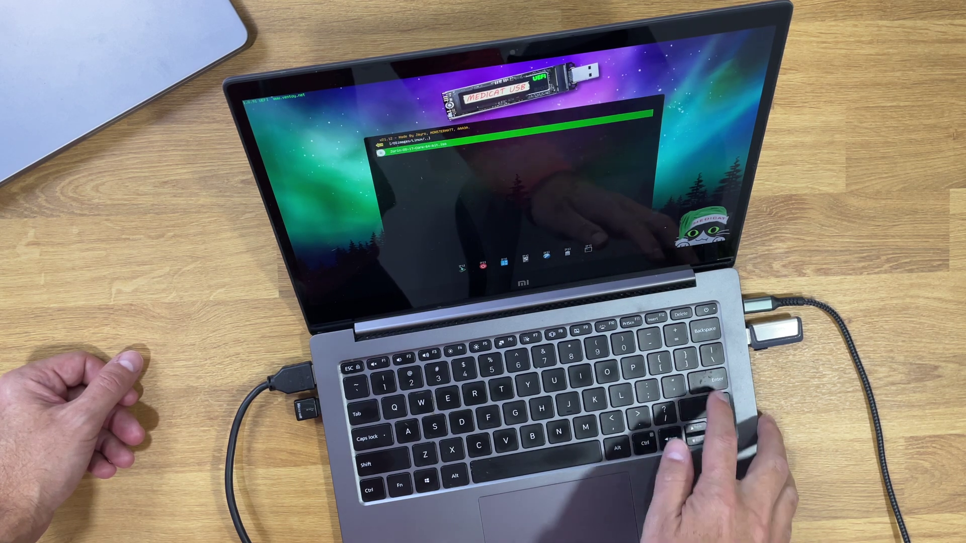
{"action": "key", "text": "Right"}
{"action": "key", "text": "Right"}
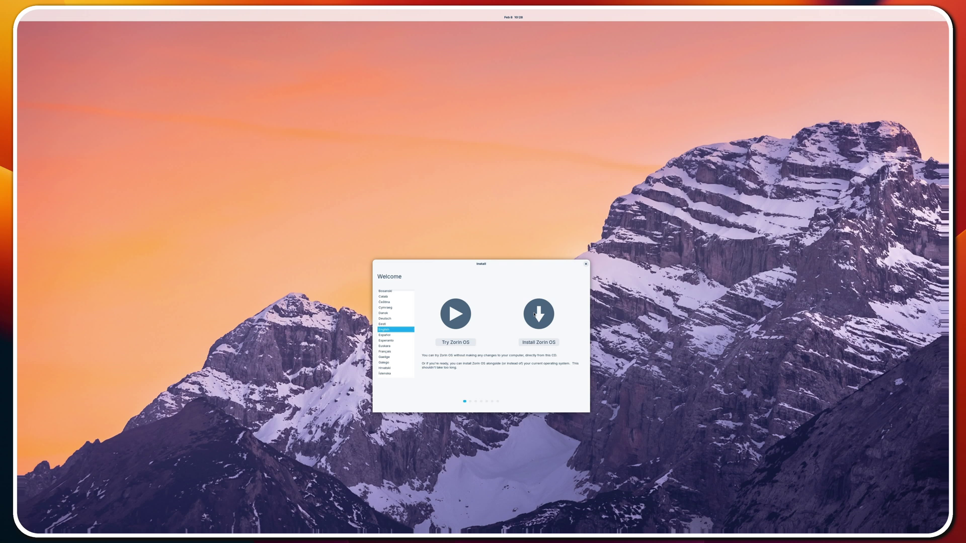
Step: Install Zorin OS by erasing the 256.1 GB internal drive and confirming the disk changes
{"action": "left_click", "coordinate": [548, 342]}
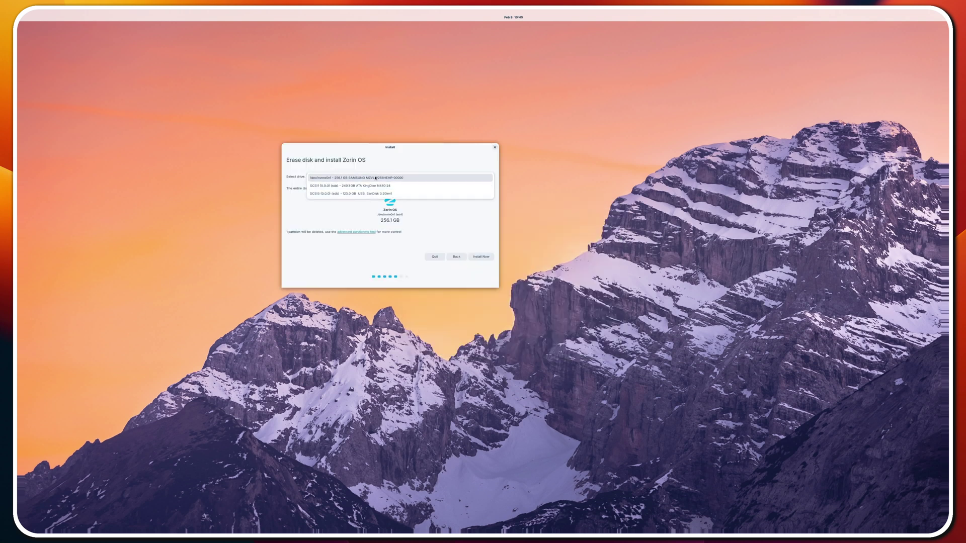
{"action": "left_click", "coordinate": [478, 256]}
{"action": "left_click", "coordinate": [472, 243]}
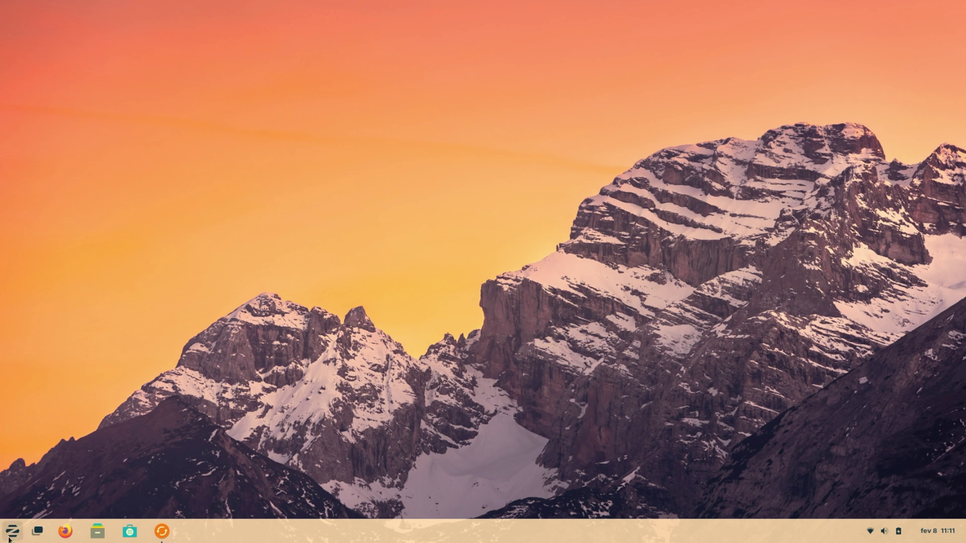
Step: Open Zorin Appearance and try the centred layouts, ending on the bottom taskbar layout
{"action": "left_click", "coordinate": [12, 533]}
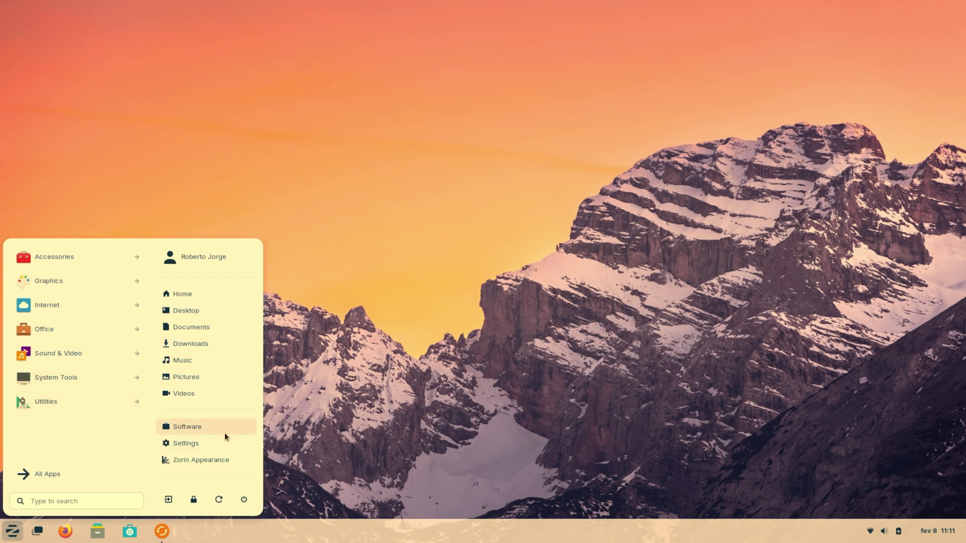
{"action": "left_click", "coordinate": [192, 462]}
{"action": "left_click", "coordinate": [576, 191]}
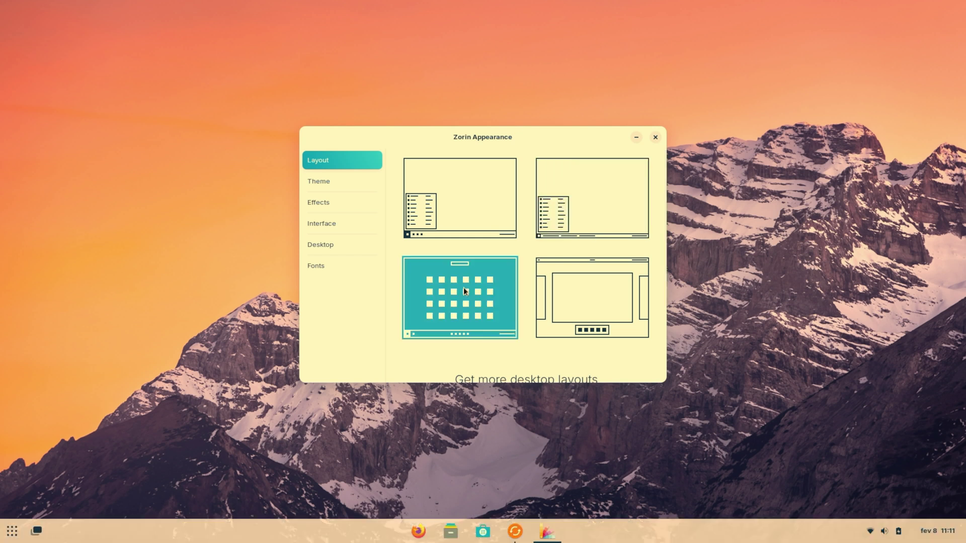
{"action": "left_click", "coordinate": [590, 299]}
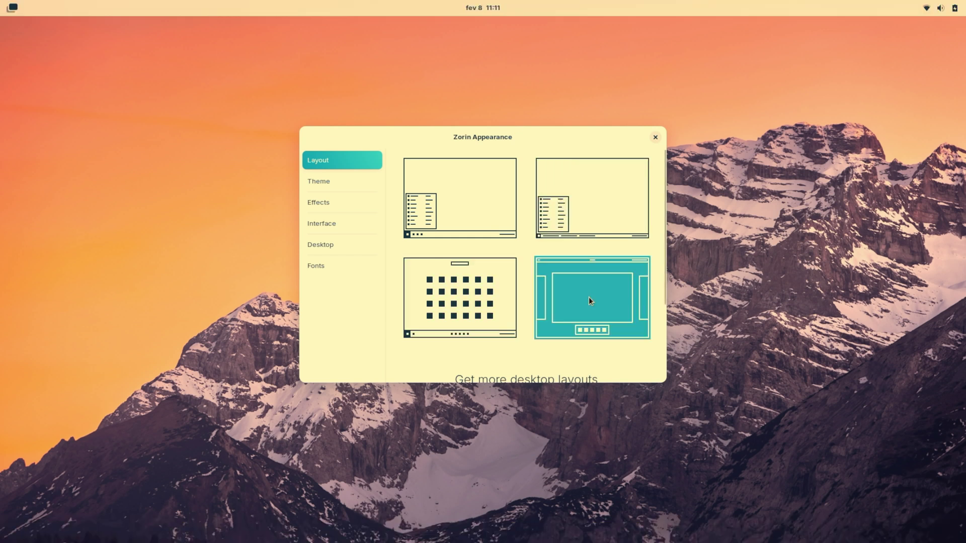
{"action": "scroll", "coordinate": [588, 301], "scroll_direction": "down", "scroll_amount": 3}
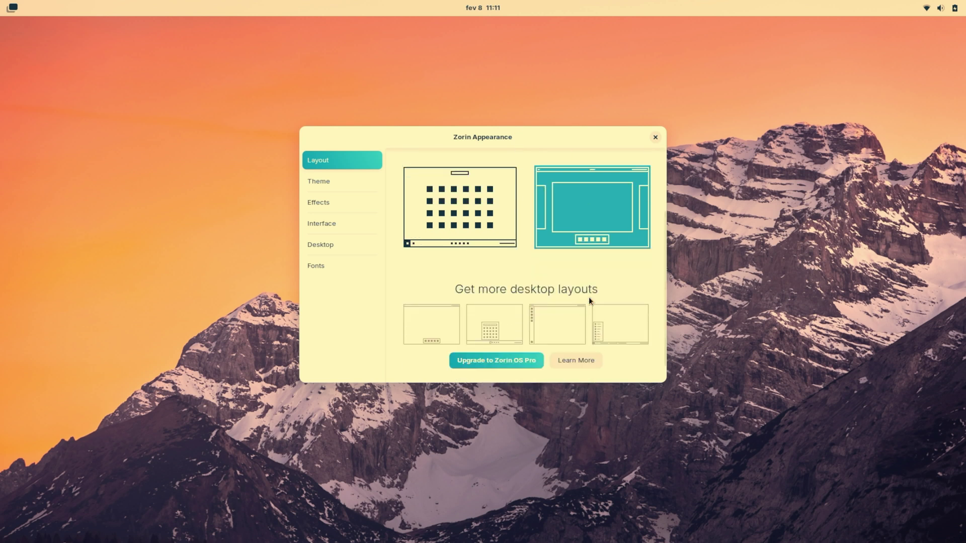
{"action": "scroll", "coordinate": [588, 301], "scroll_direction": "down", "scroll_amount": 1}
{"action": "scroll", "coordinate": [588, 300], "scroll_direction": "up", "scroll_amount": 3}
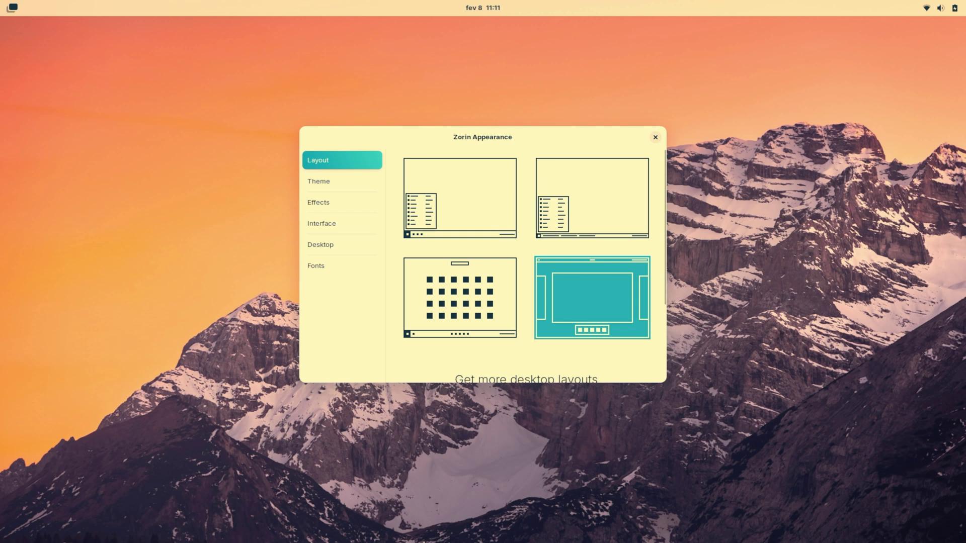
{"action": "left_click", "coordinate": [455, 271]}
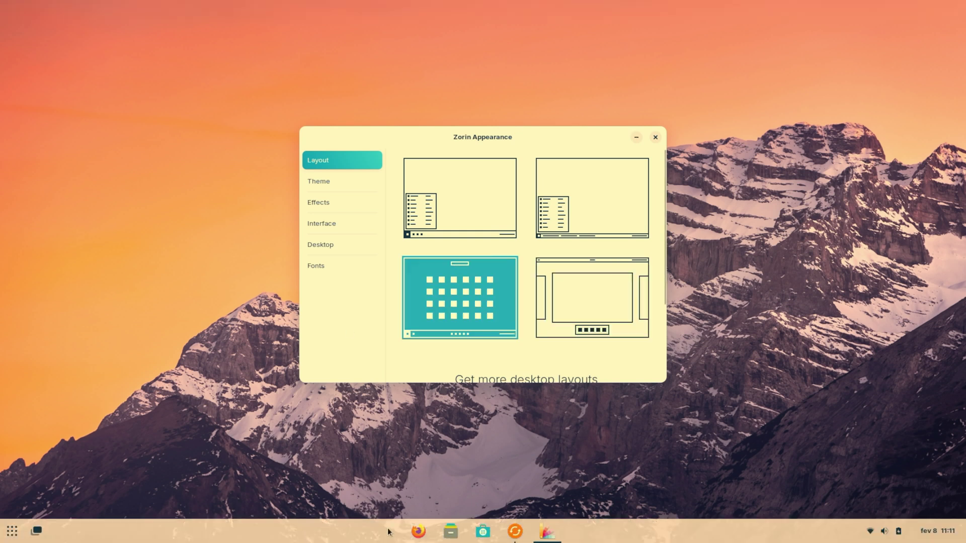
Step: Set the Dark theme style with the Zorin accent, then view the Effects and Interface pages
{"action": "left_click", "coordinate": [319, 181]}
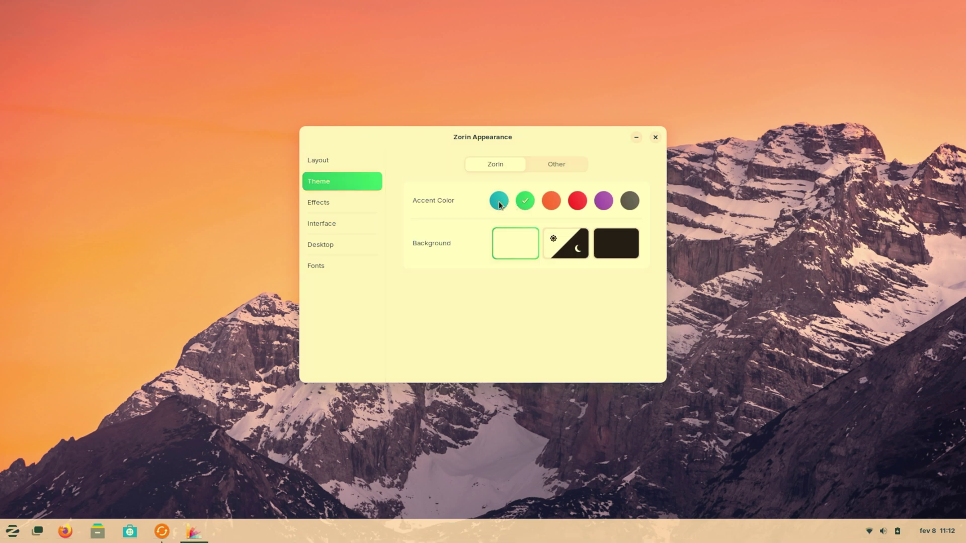
{"action": "left_click", "coordinate": [621, 246]}
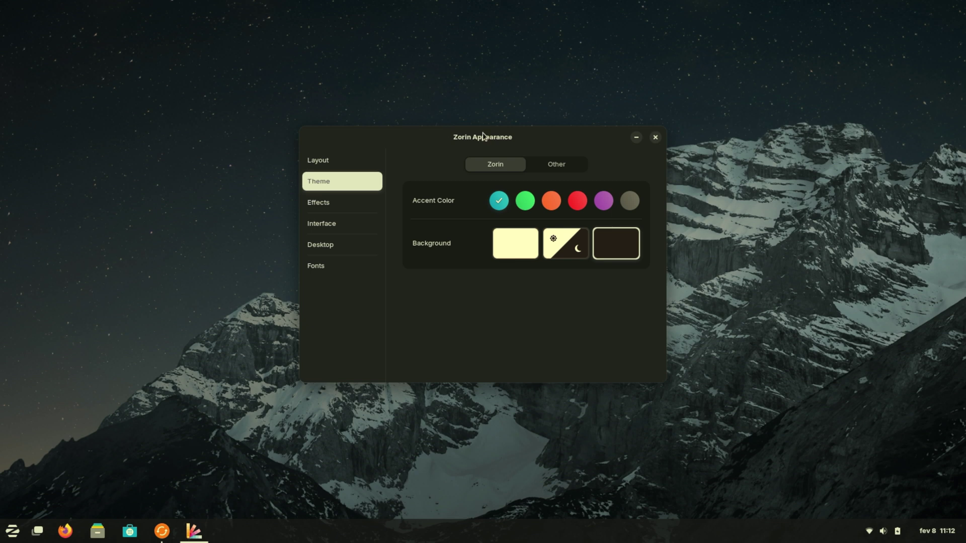
{"action": "left_click", "coordinate": [536, 164]}
{"action": "left_click", "coordinate": [490, 164]}
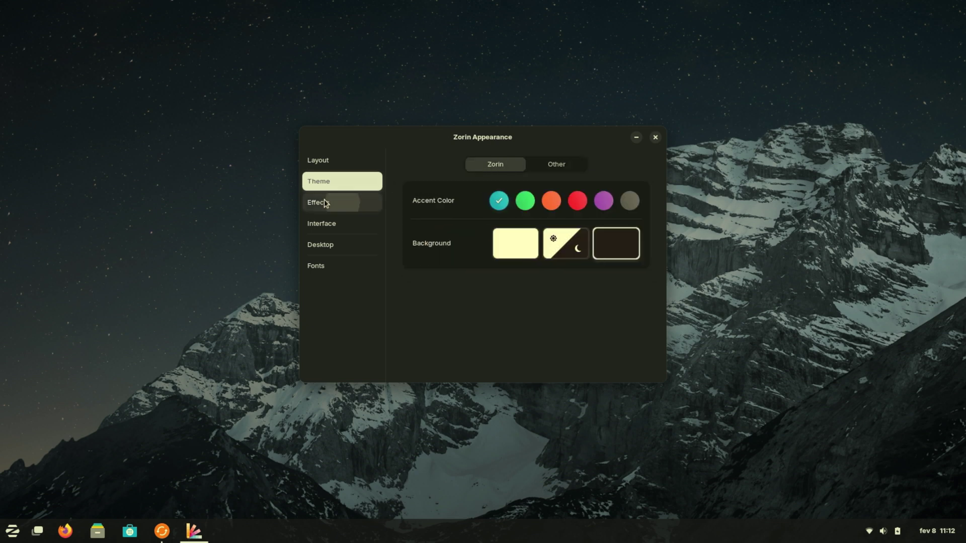
{"action": "left_click", "coordinate": [325, 203]}
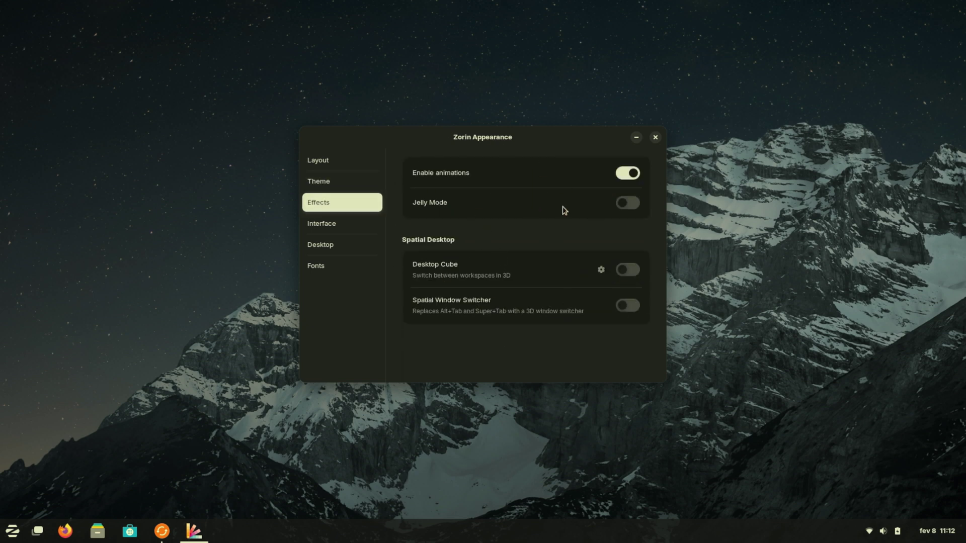
{"action": "left_click", "coordinate": [328, 223]}
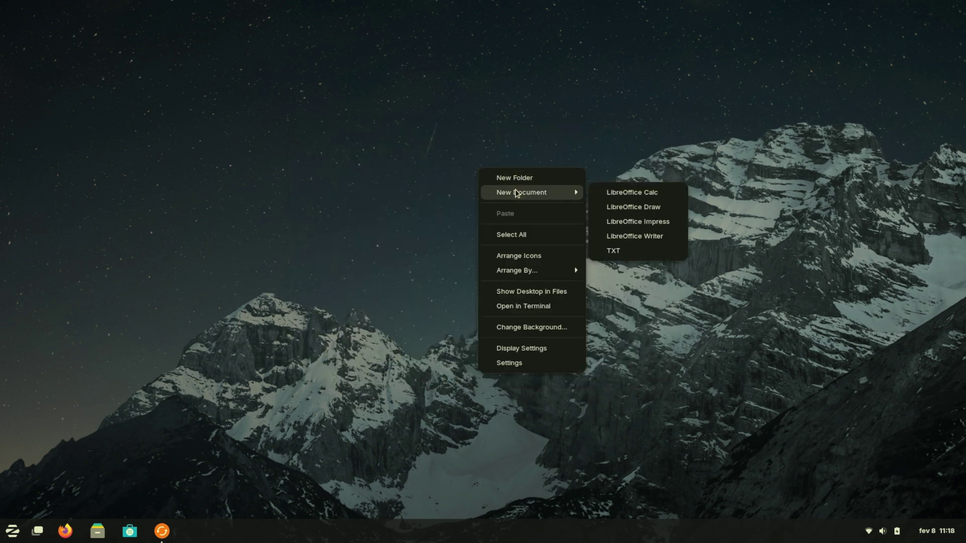
Step: Create a Test Doc folder on the desktop, move it to the centre, then trash it
{"action": "left_click", "coordinate": [515, 178]}
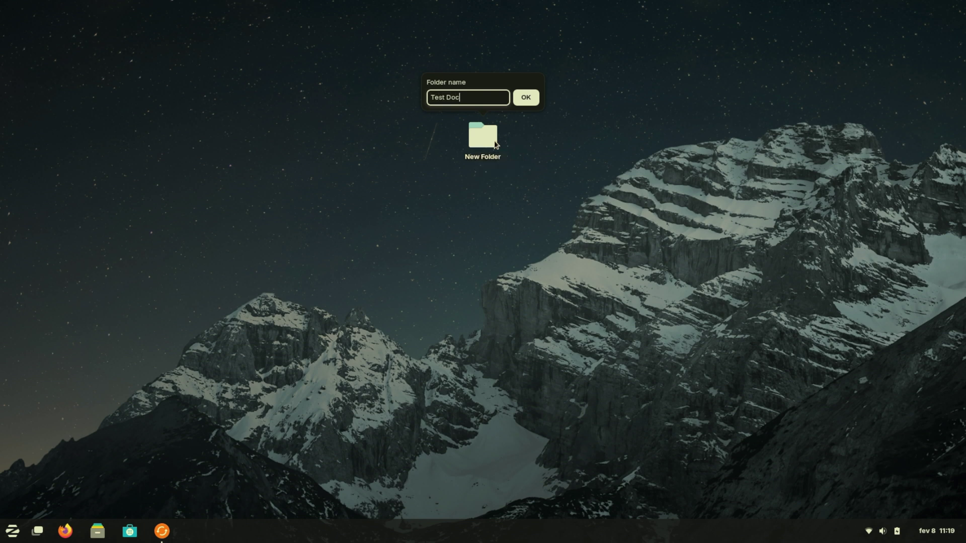
{"action": "left_click_drag", "start_coordinate": [31, 23], "coordinate": [354, 134]}
{"action": "right_click", "coordinate": [352, 131]}
{"action": "left_click", "coordinate": [398, 210]}
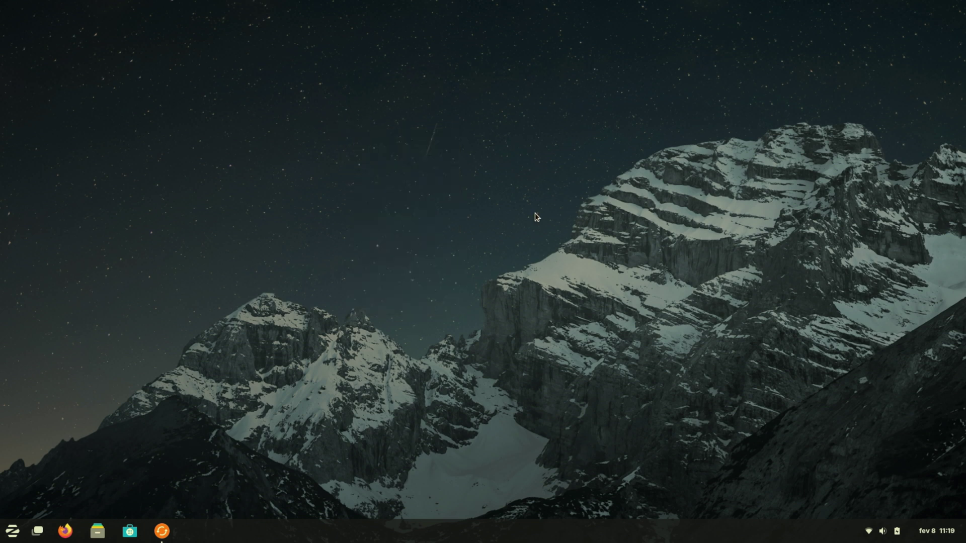
{"action": "right_click", "coordinate": [435, 193]}
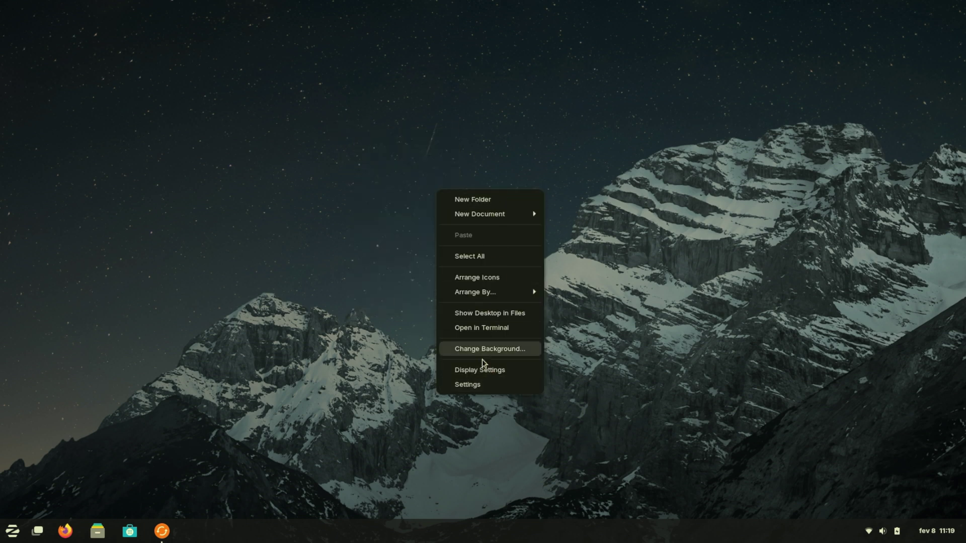
Step: Look over the desktop background settings, then close Settings
{"action": "left_click", "coordinate": [464, 349]}
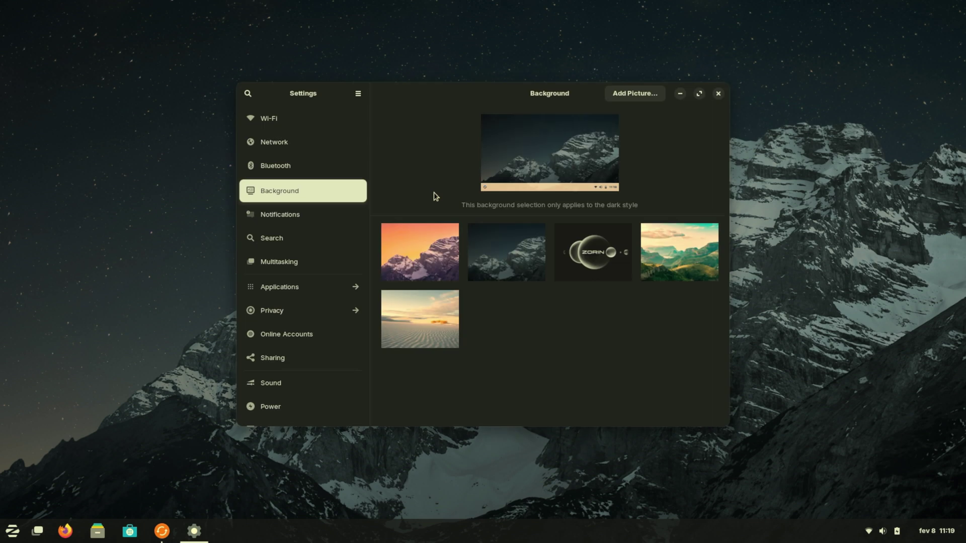
{"action": "scroll", "coordinate": [674, 308], "scroll_direction": "down", "scroll_amount": 2}
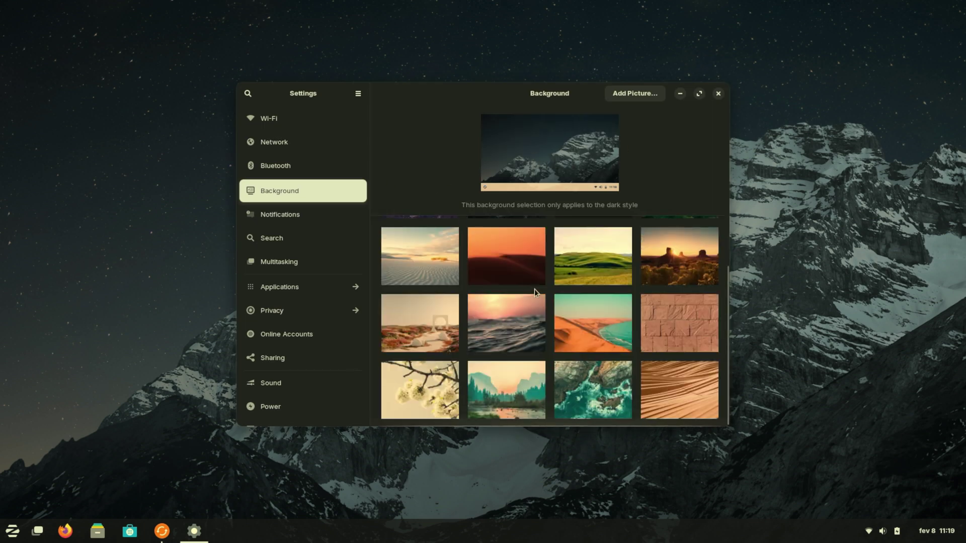
{"action": "scroll", "coordinate": [535, 288], "scroll_direction": "up", "scroll_amount": 2}
{"action": "scroll", "coordinate": [534, 288], "scroll_direction": "down", "scroll_amount": 2}
{"action": "scroll", "coordinate": [534, 288], "scroll_direction": "up", "scroll_amount": 2}
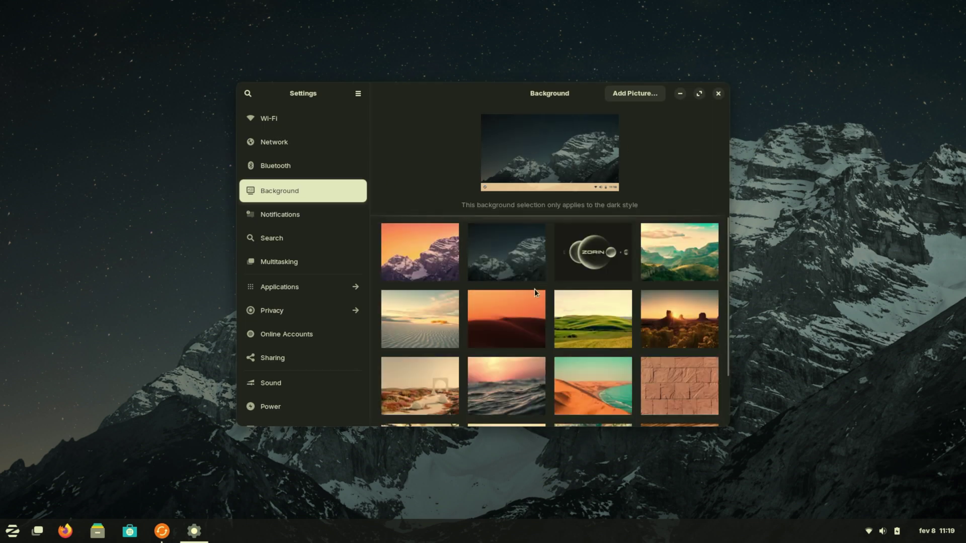
{"action": "key", "text": "ctrl+q"}
Step: Open Display Settings from the desktop and keep the resolution at 1920 × 1080
{"action": "right_click", "coordinate": [441, 217]}
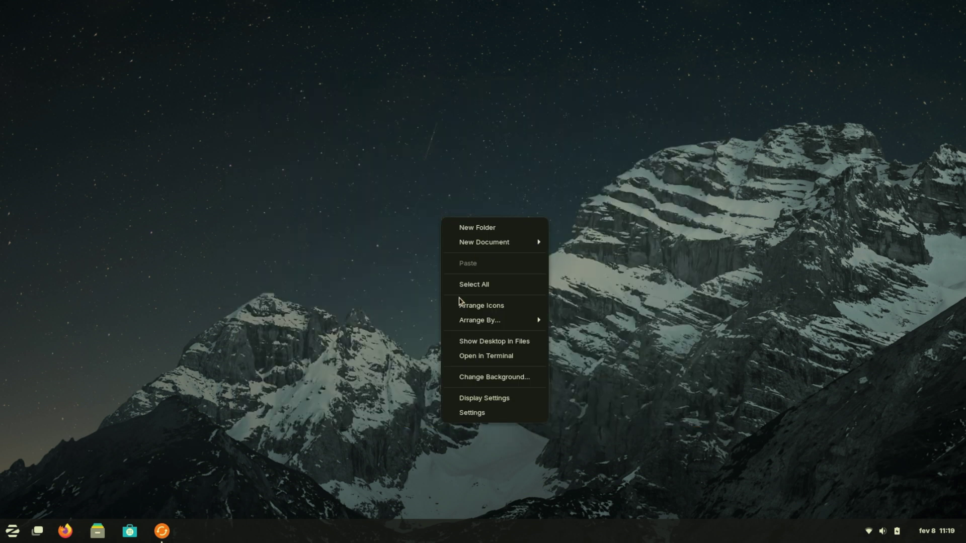
{"action": "mouse_move", "coordinate": [497, 325]}
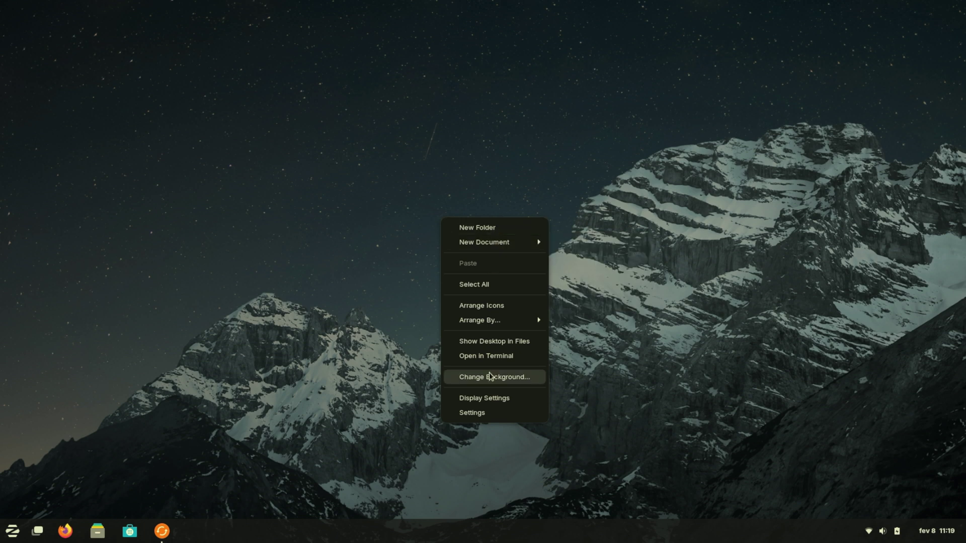
{"action": "left_click", "coordinate": [486, 398]}
{"action": "left_click", "coordinate": [679, 240]}
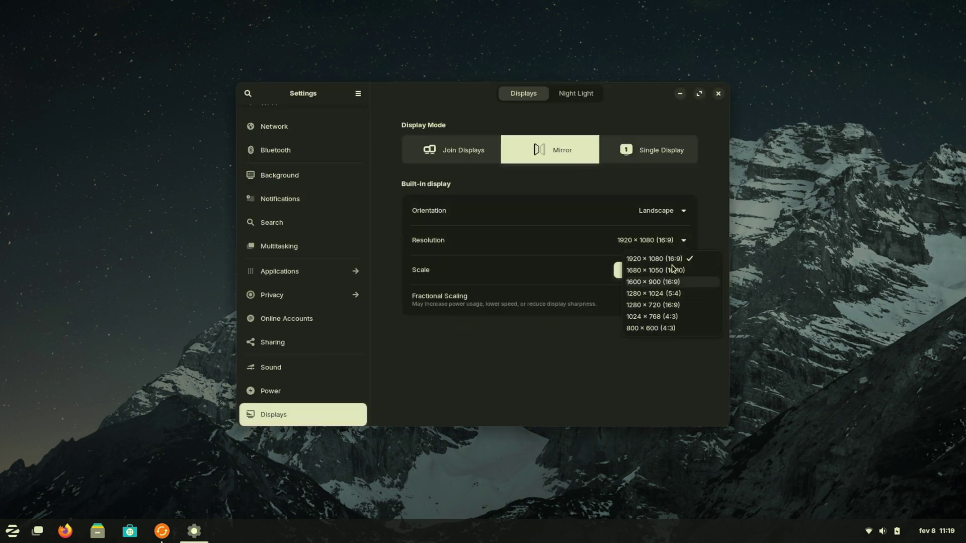
{"action": "left_click", "coordinate": [711, 221]}
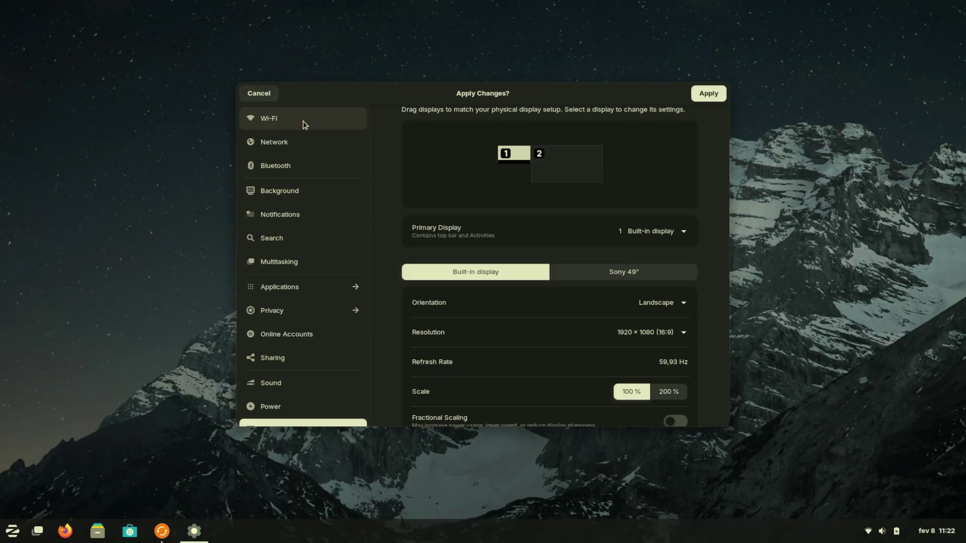
Step: Browse the Wi-Fi, Network, Bluetooth, Background, Notifications, Search, Multitasking and Applications pages
{"action": "left_click", "coordinate": [303, 123]}
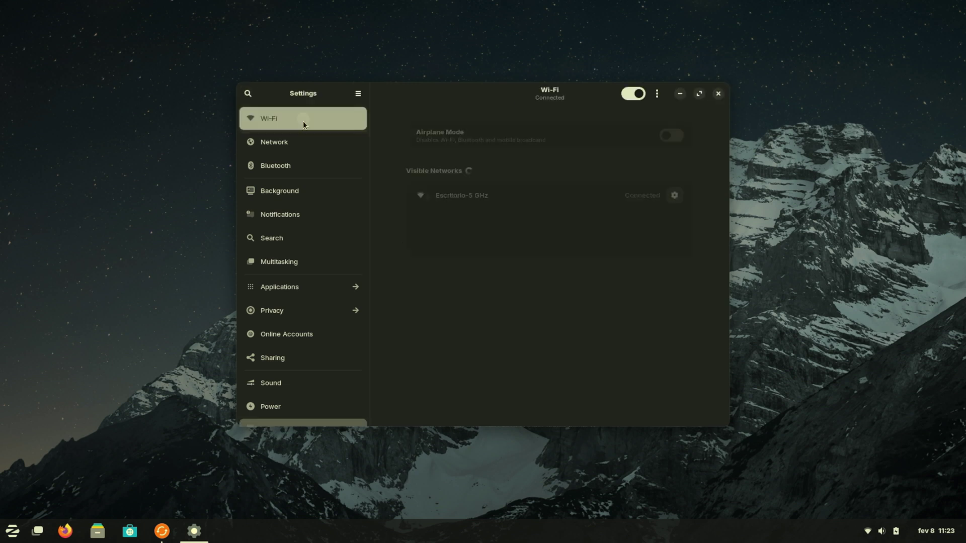
{"action": "left_click", "coordinate": [315, 144]}
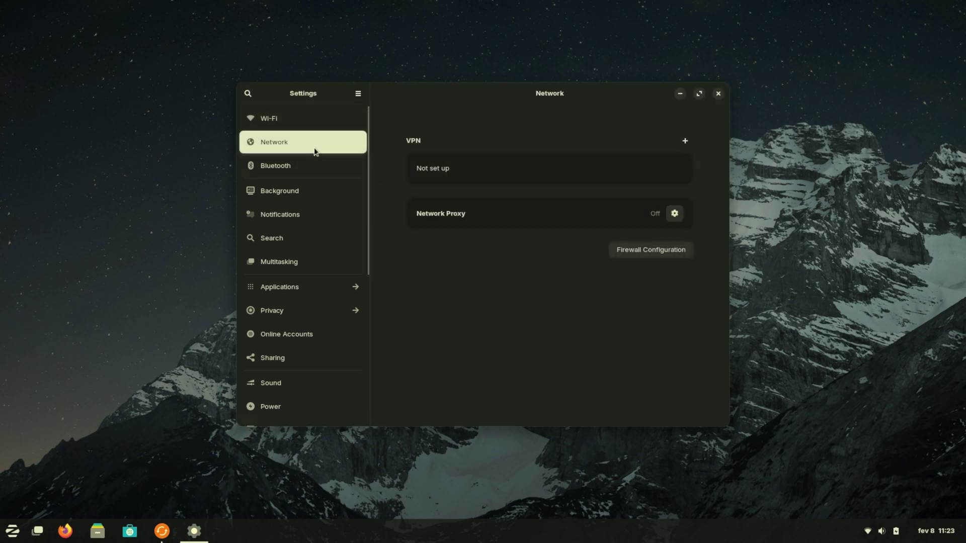
{"action": "left_click", "coordinate": [285, 166]}
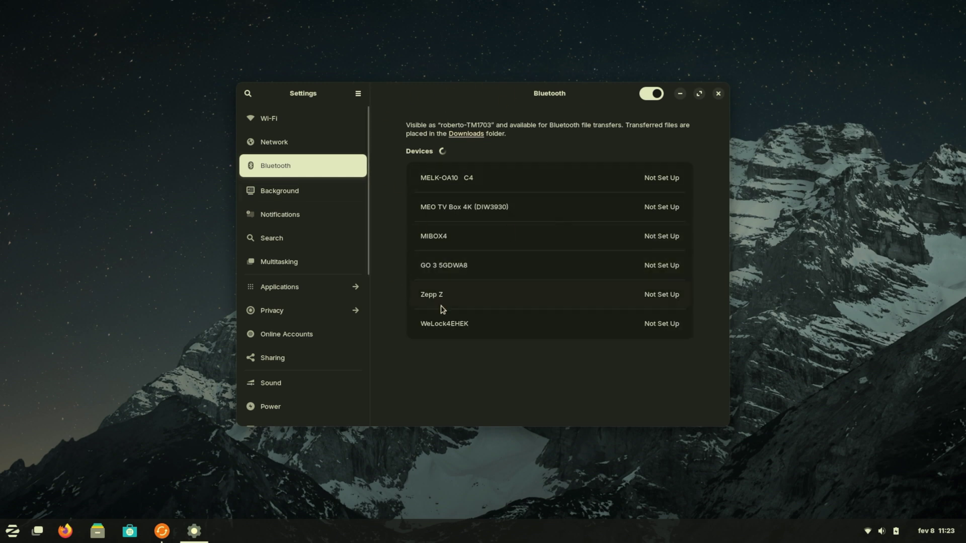
{"action": "left_click", "coordinate": [306, 189]}
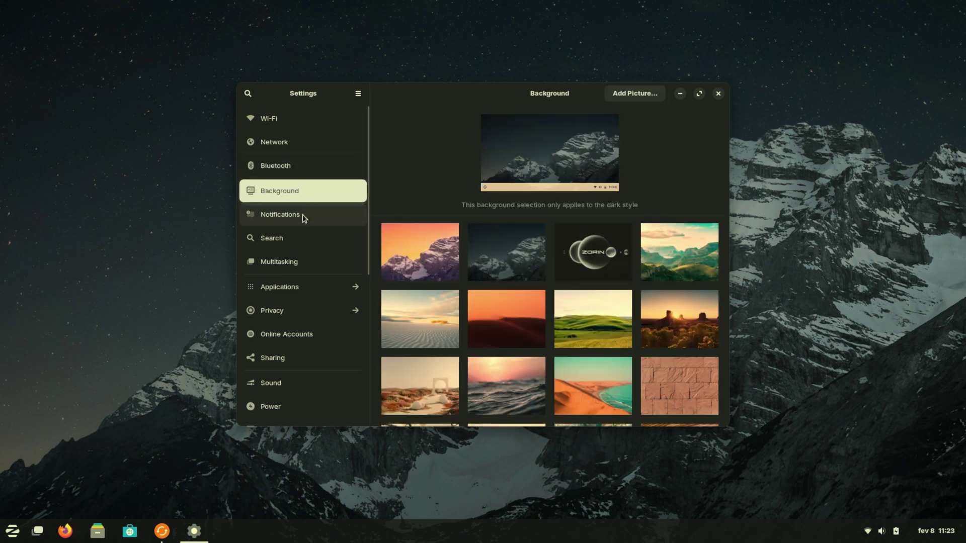
{"action": "left_click", "coordinate": [296, 225]}
{"action": "left_click", "coordinate": [295, 240]}
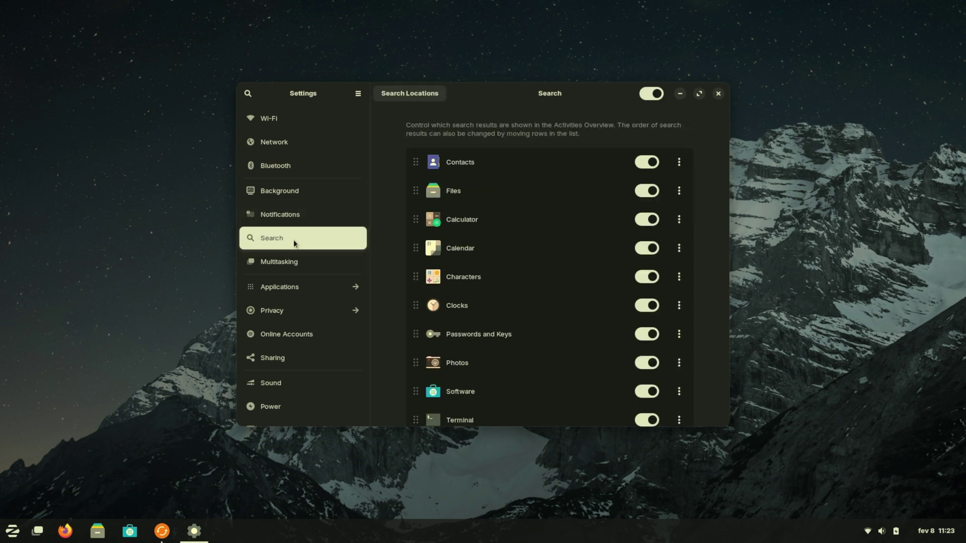
{"action": "left_click", "coordinate": [297, 268]}
{"action": "left_click", "coordinate": [297, 288]}
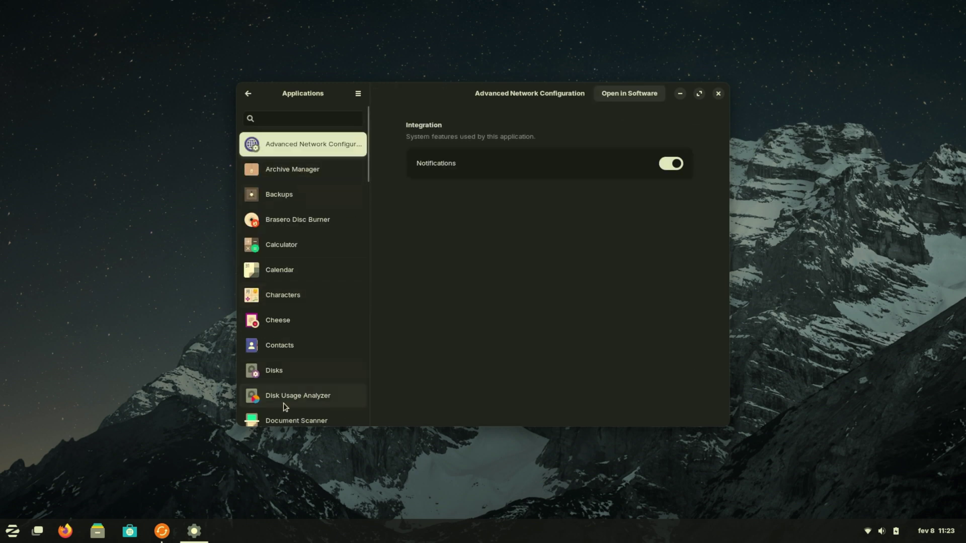
{"action": "left_click", "coordinate": [249, 93]}
{"action": "scroll", "coordinate": [297, 362], "scroll_direction": "down", "scroll_amount": 1}
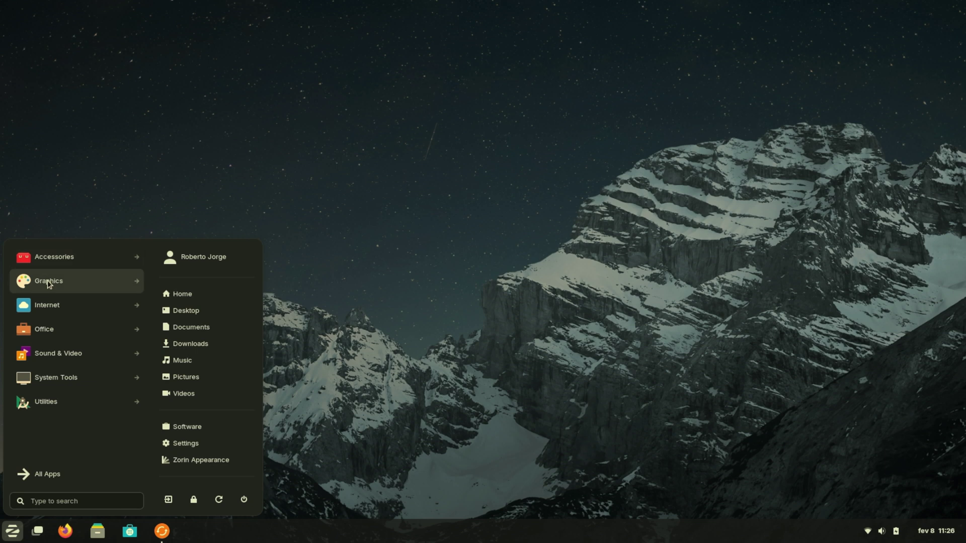
Step: Browse the Accessories, Internet and Office app categories in the Zorin menu
{"action": "left_click", "coordinate": [49, 258]}
{"action": "left_click", "coordinate": [52, 283]}
{"action": "left_click", "coordinate": [52, 305]}
{"action": "left_click", "coordinate": [31, 474]}
{"action": "left_click", "coordinate": [45, 329]}
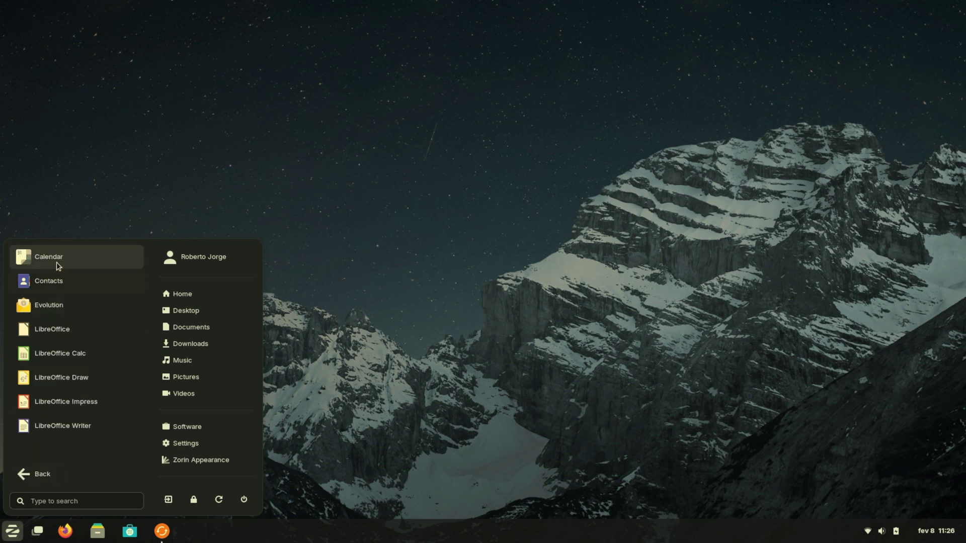
{"action": "left_click", "coordinate": [25, 475]}
Step: Look through the System Tools and Utilities apps, then bring up Software's Create category
{"action": "left_click", "coordinate": [51, 378]}
{"action": "scroll", "coordinate": [58, 392], "scroll_direction": "down", "scroll_amount": 3}
{"action": "scroll", "coordinate": [48, 425], "scroll_direction": "up", "scroll_amount": 3}
{"action": "left_click", "coordinate": [42, 474]}
{"action": "left_click", "coordinate": [47, 400]}
{"action": "scroll", "coordinate": [74, 359], "scroll_direction": "down", "scroll_amount": 1}
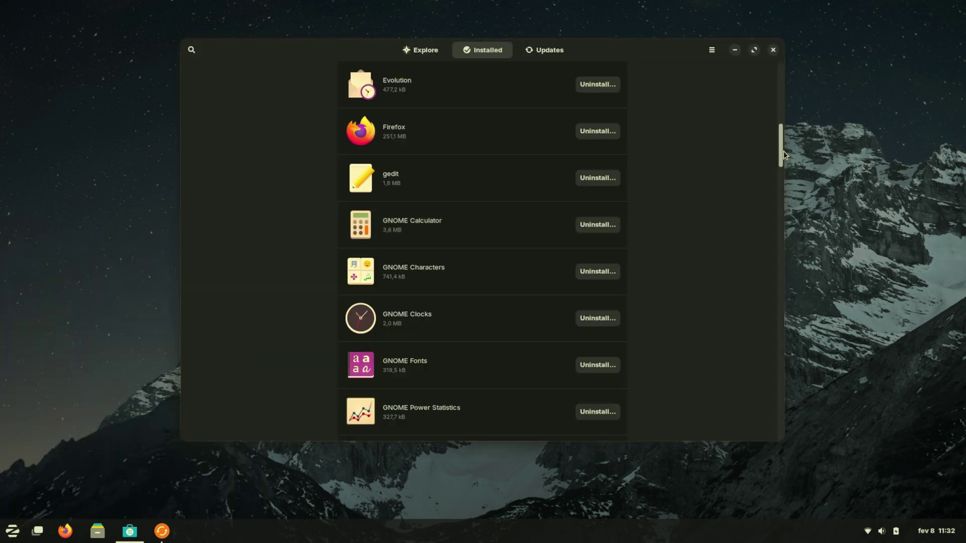
{"action": "left_click_drag", "start_coordinate": [783, 151], "coordinate": [774, 406]}
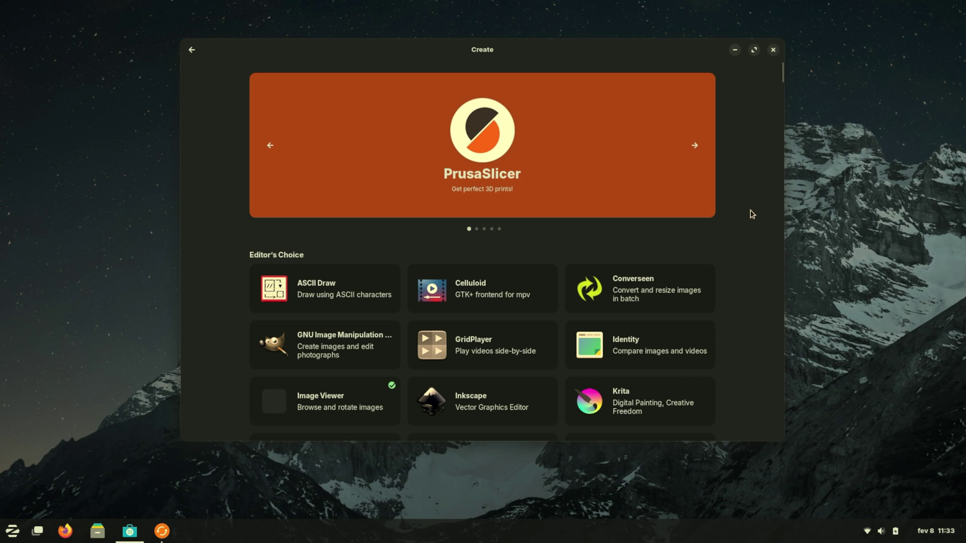
Step: View the OBS Studio details page, then return and scroll through the Create category
{"action": "left_click", "coordinate": [529, 201]}
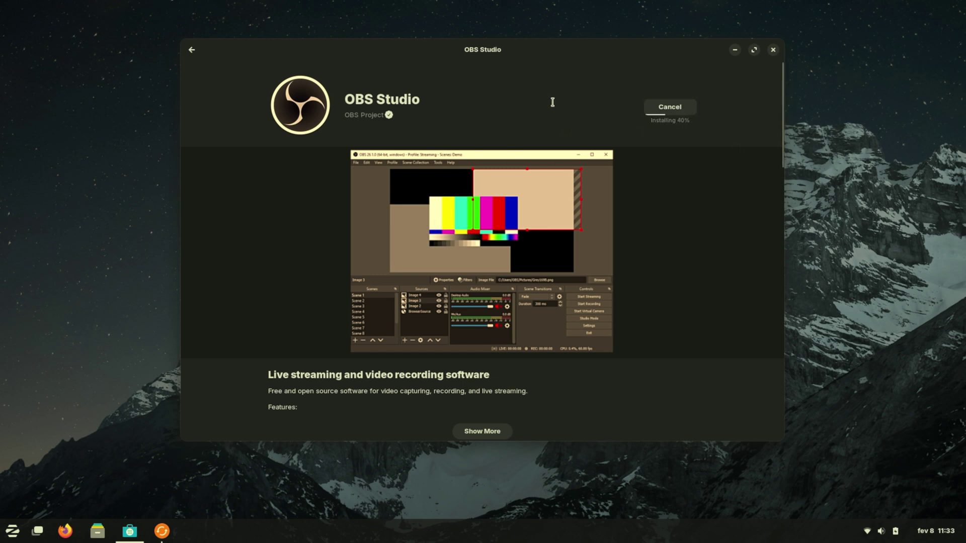
{"action": "key", "text": "alt+Left"}
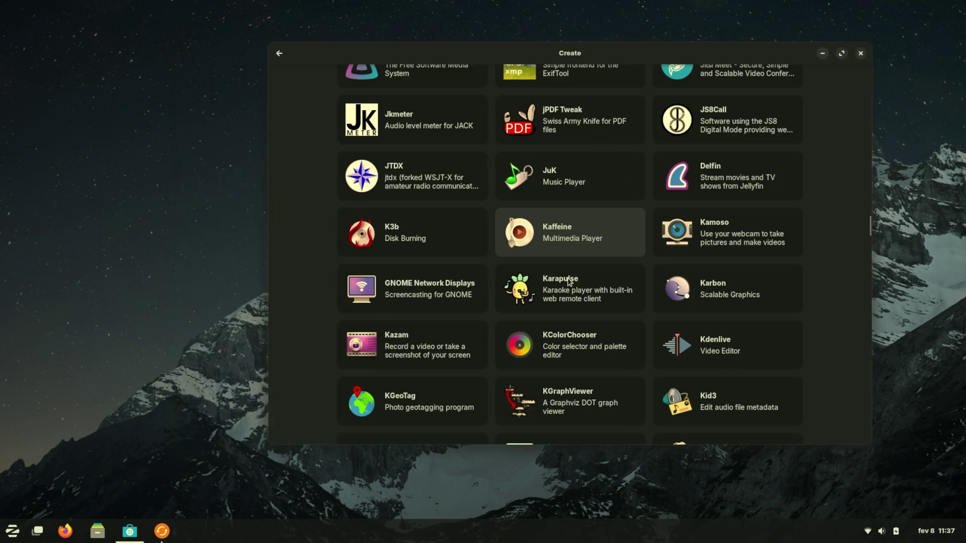
{"action": "scroll", "coordinate": [568, 280], "scroll_direction": "down", "scroll_amount": 15}
{"action": "scroll", "coordinate": [568, 278], "scroll_direction": "down", "scroll_amount": 17}
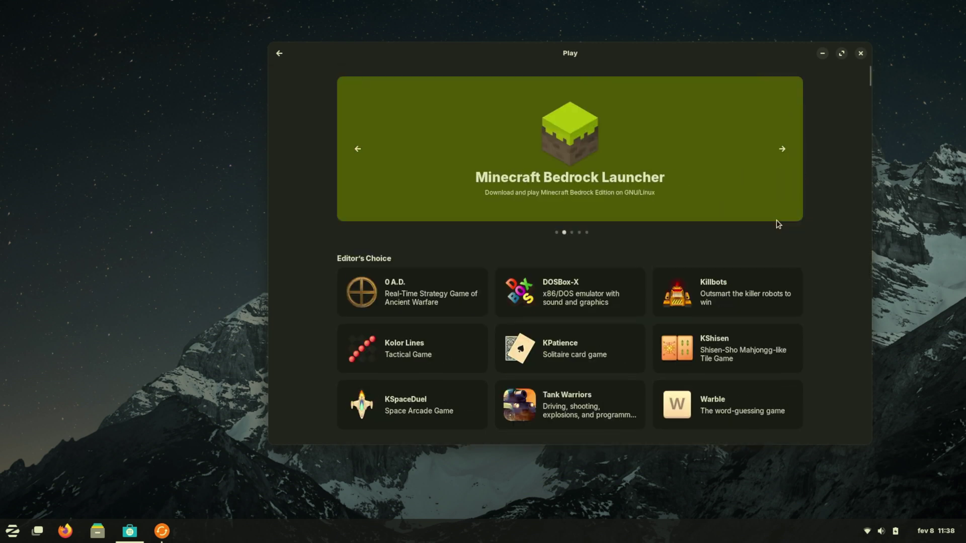
{"action": "scroll", "coordinate": [584, 271], "scroll_direction": "down", "scroll_amount": 15}
{"action": "scroll", "coordinate": [584, 270], "scroll_direction": "down", "scroll_amount": 15}
{"action": "scroll", "coordinate": [584, 271], "scroll_direction": "down", "scroll_amount": 5}
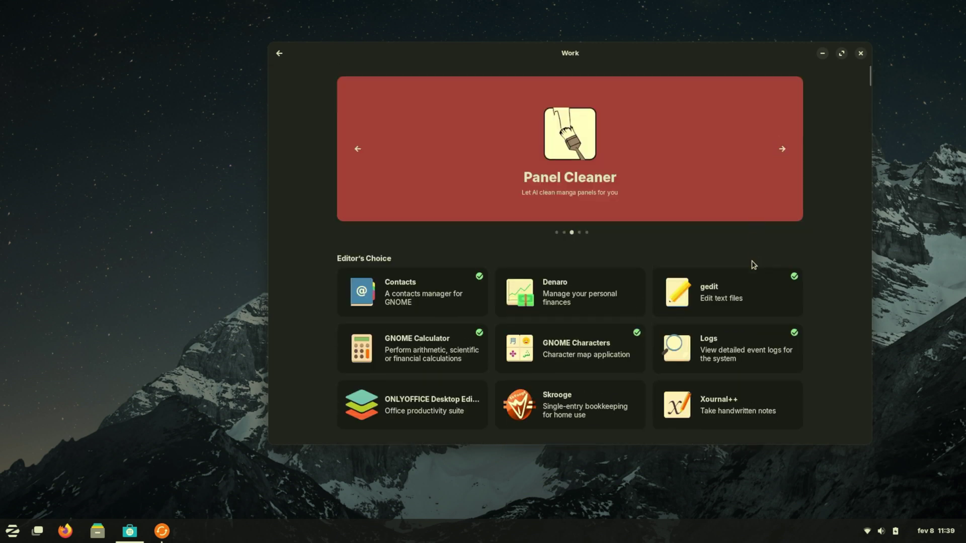
{"action": "left_click_drag", "start_coordinate": [870, 75], "coordinate": [852, 227]}
Step: Search the Software store for 'plex', then 'kodi', then 'chrome'
{"action": "left_click", "coordinate": [279, 53]}
{"action": "type", "text": "plex"}
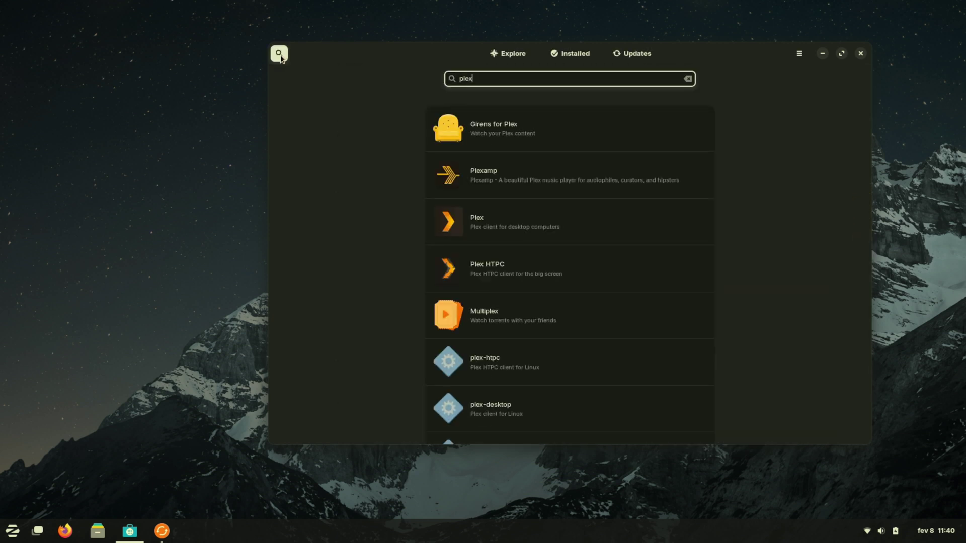
{"action": "key", "text": "ctrl+a"}
{"action": "type", "text": "e"}
{"action": "type", "text": "kod"}
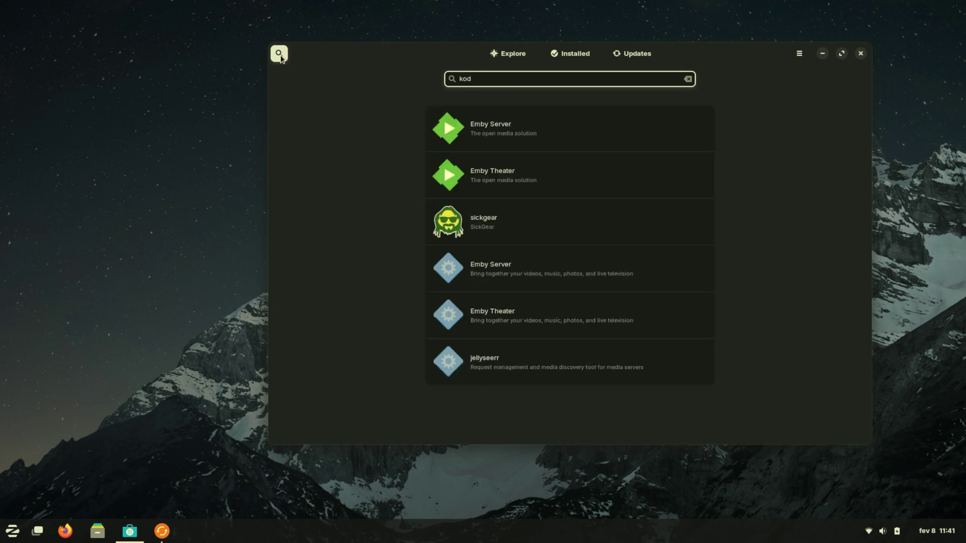
{"action": "type", "text": "i"}
{"action": "key", "text": "BackSpace"}
{"action": "key", "text": "BackSpace"}
{"action": "key", "text": "BackSpace"}
{"action": "key", "text": "BackSpace"}
{"action": "type", "text": "chr"}
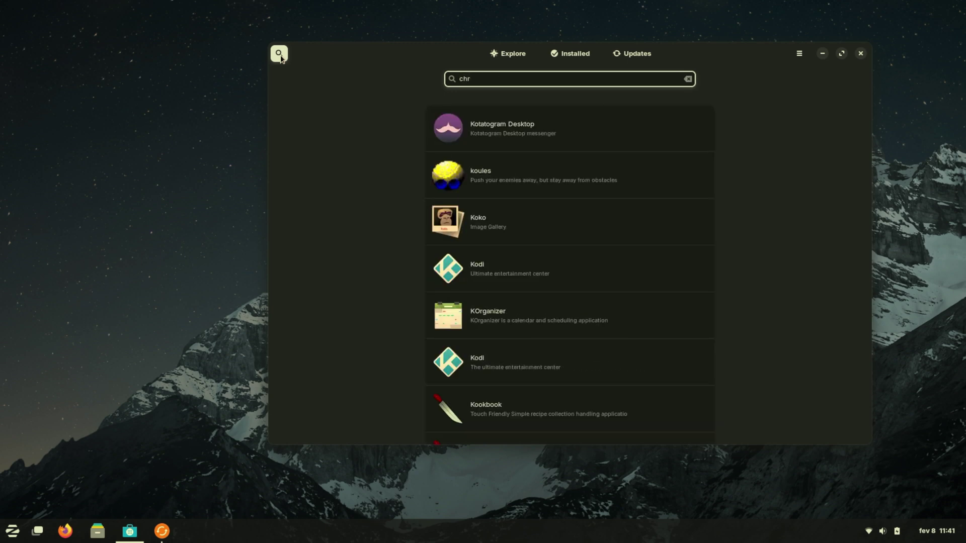
{"action": "type", "text": "ome"}
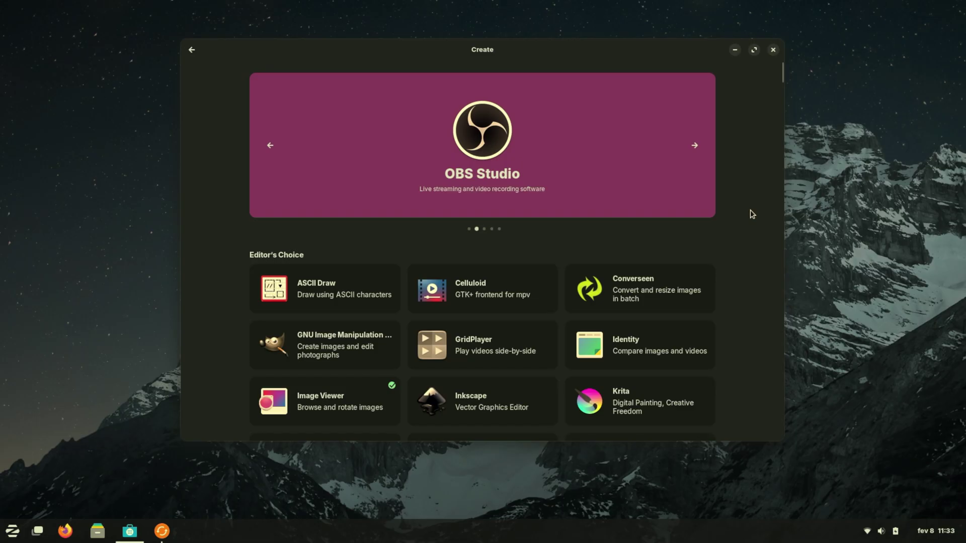
Step: Add a Screen Capture (XSHM) source with default name and settings, then reposition the OBS window
{"action": "left_click", "coordinate": [620, 114]}
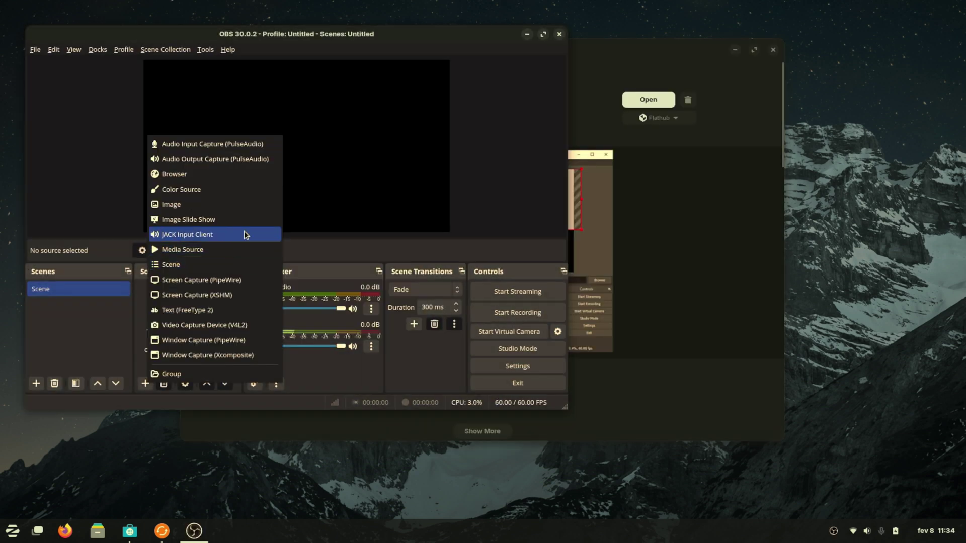
{"action": "left_click", "coordinate": [211, 295]}
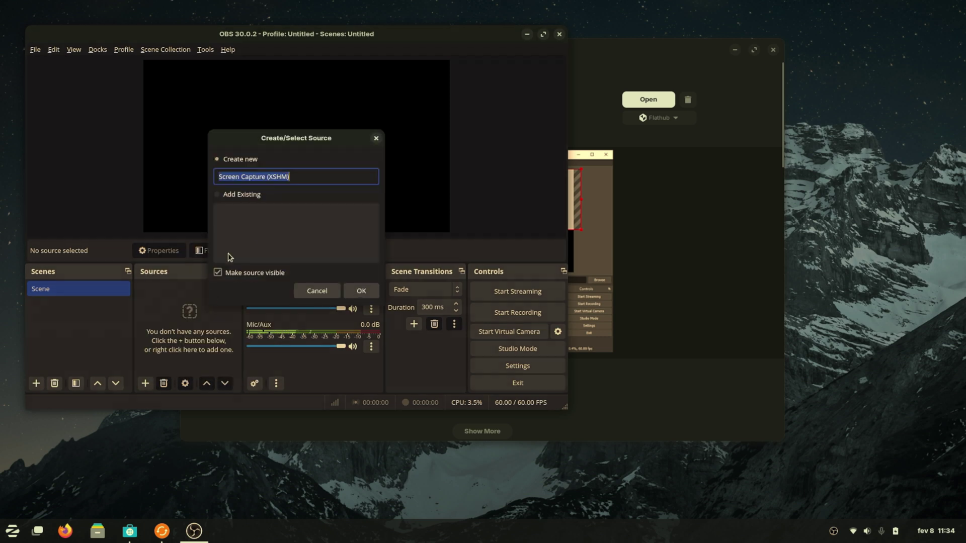
{"action": "left_click", "coordinate": [361, 290]}
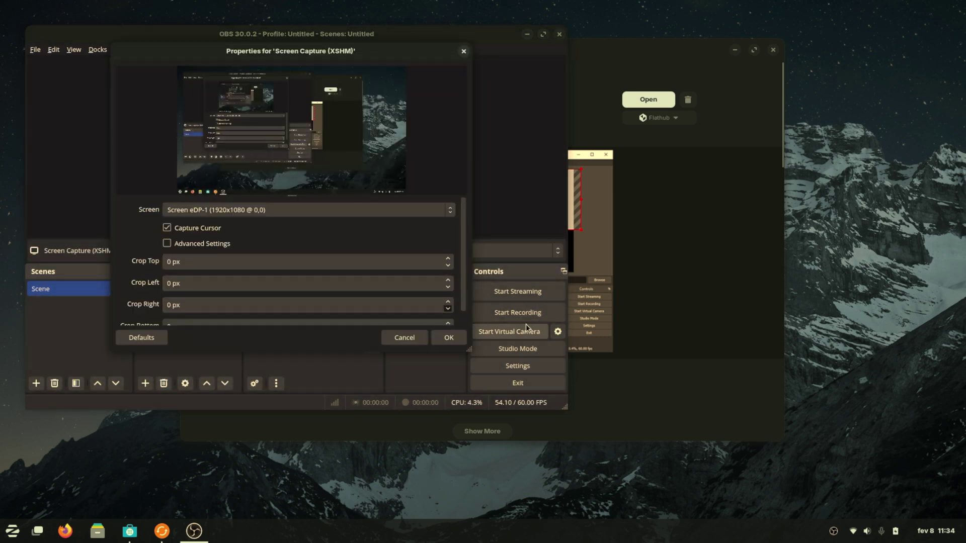
{"action": "left_click", "coordinate": [448, 338]}
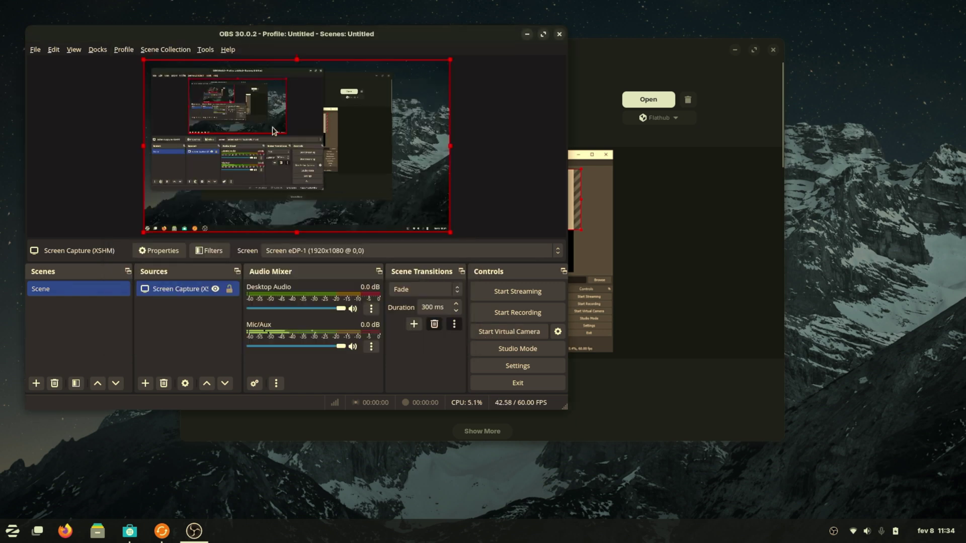
{"action": "left_click_drag", "start_coordinate": [418, 40], "coordinate": [437, 83]}
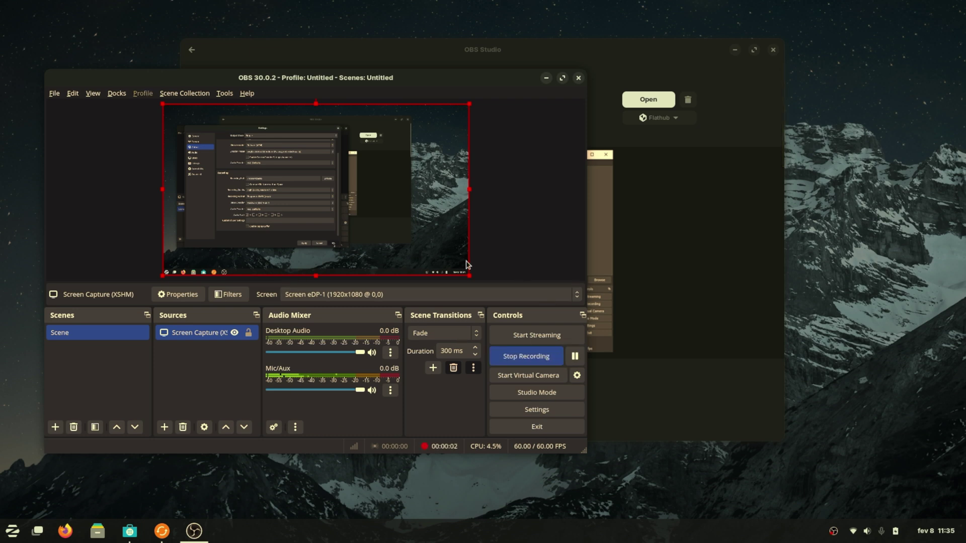
{"action": "left_click_drag", "start_coordinate": [438, 77], "coordinate": [438, 145]}
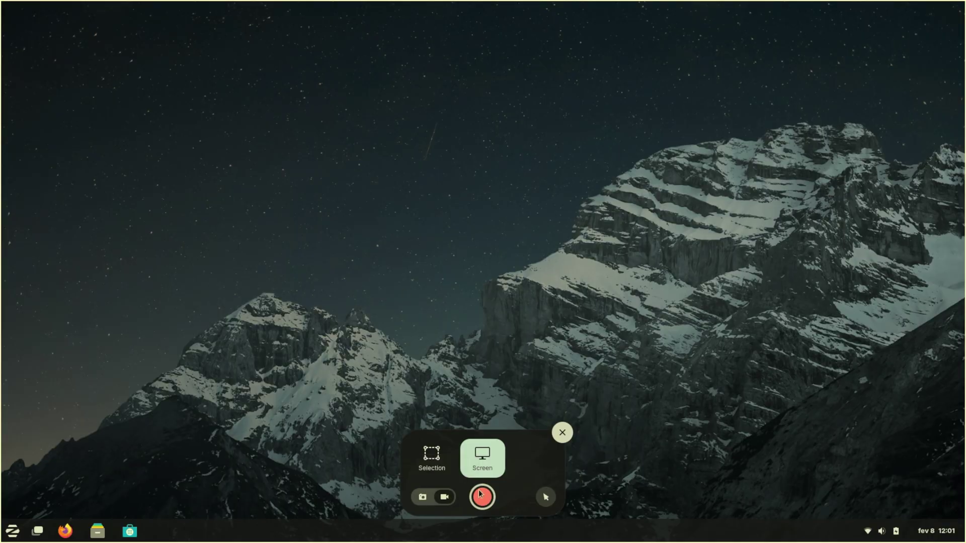
Step: Record a short whole-screen screencast and stop it so it saves
{"action": "left_click", "coordinate": [481, 497]}
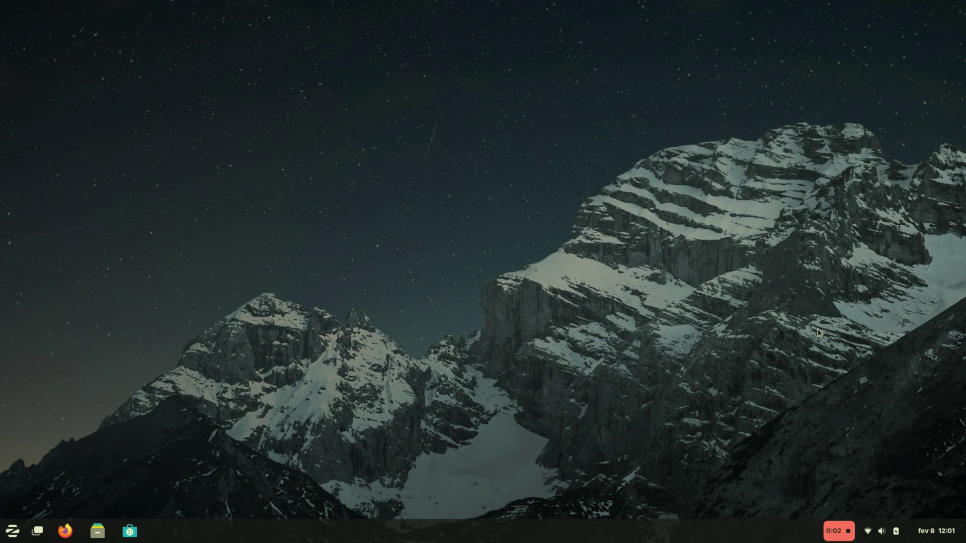
{"action": "key", "text": "Print"}
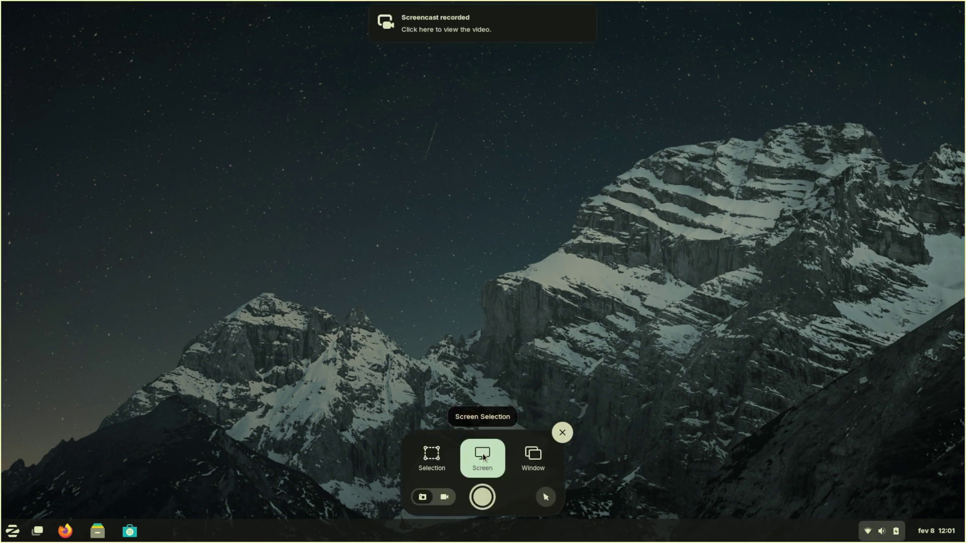
{"action": "left_click", "coordinate": [482, 502]}
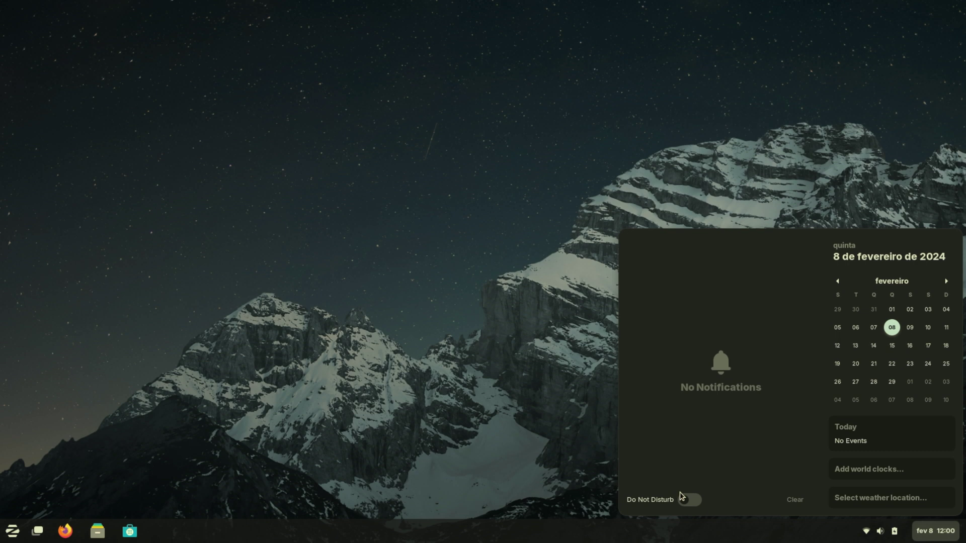
Step: Turn on Do Not Disturb and set the Weather location to Faro, Portugal
{"action": "left_click", "coordinate": [690, 500]}
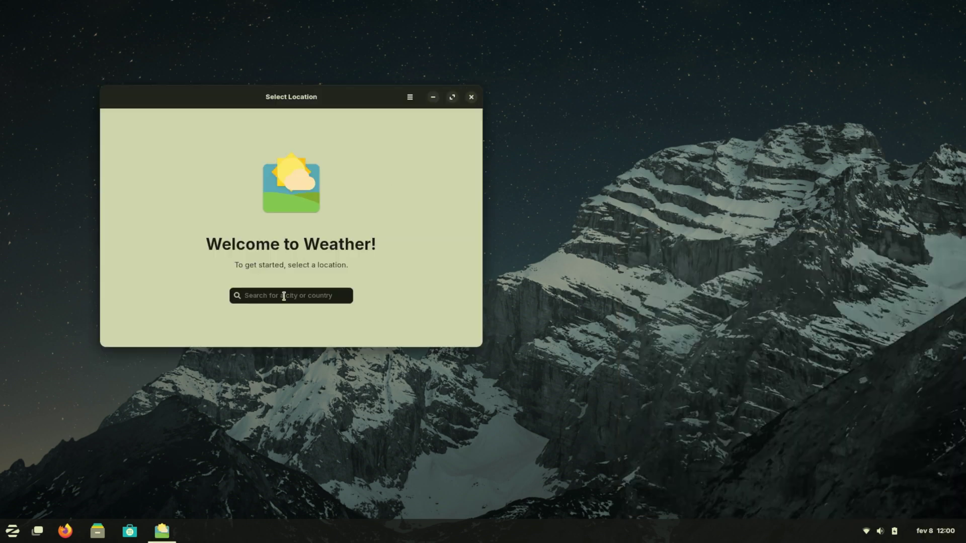
{"action": "left_click", "coordinate": [284, 297]}
{"action": "type", "text": "faro"}
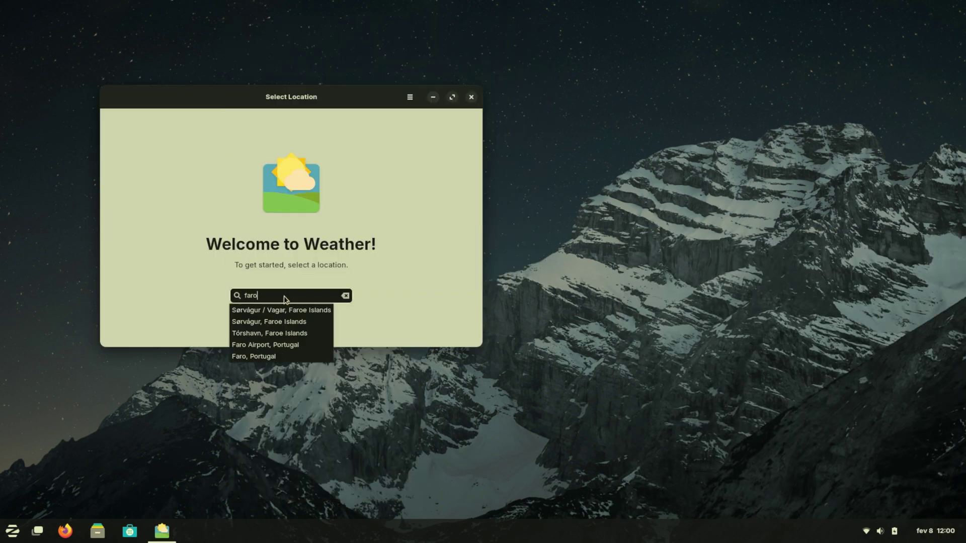
{"action": "left_click", "coordinate": [270, 356]}
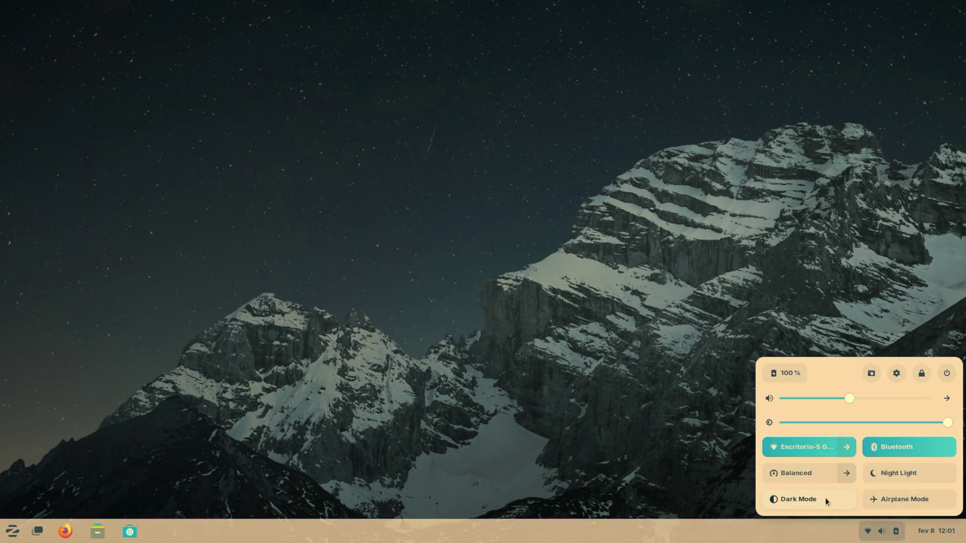
Step: Toggle dark mode off and back on, and lower screen brightness to near minimum
{"action": "left_click", "coordinate": [825, 498]}
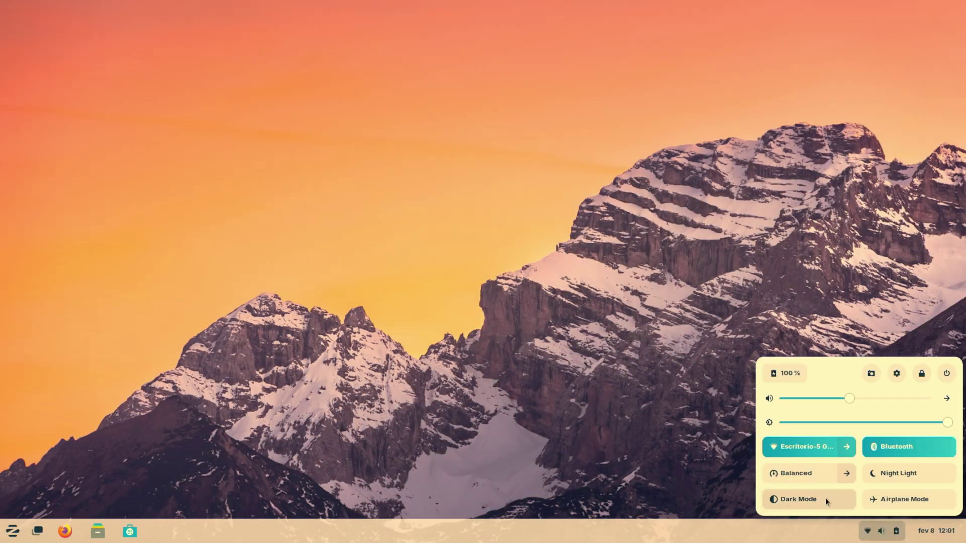
{"action": "left_click", "coordinate": [825, 497]}
{"action": "left_click_drag", "start_coordinate": [947, 423], "coordinate": [776, 422]}
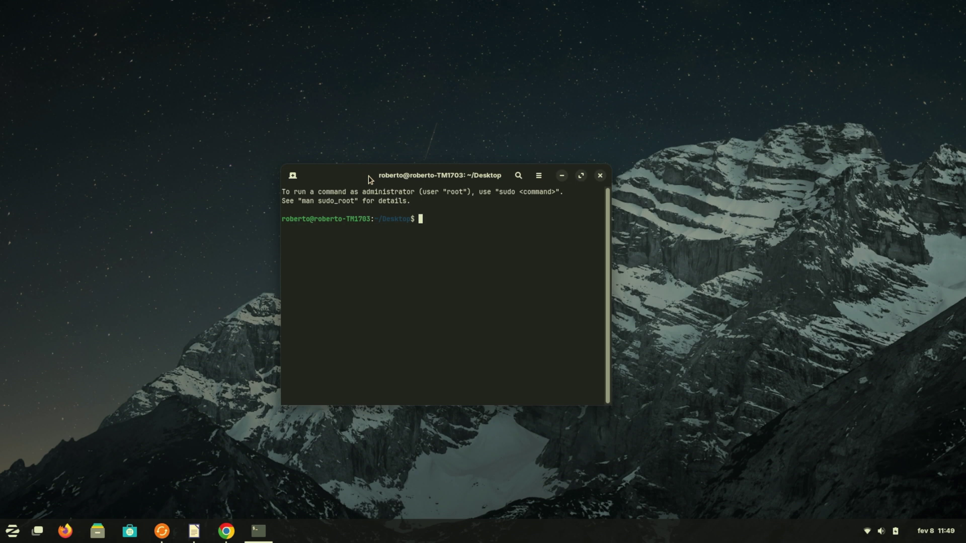
Step: Run 'sudo -i' in Terminal to request a root shell
{"action": "type", "text": "sudo -i"}
{"action": "key", "text": "Return"}
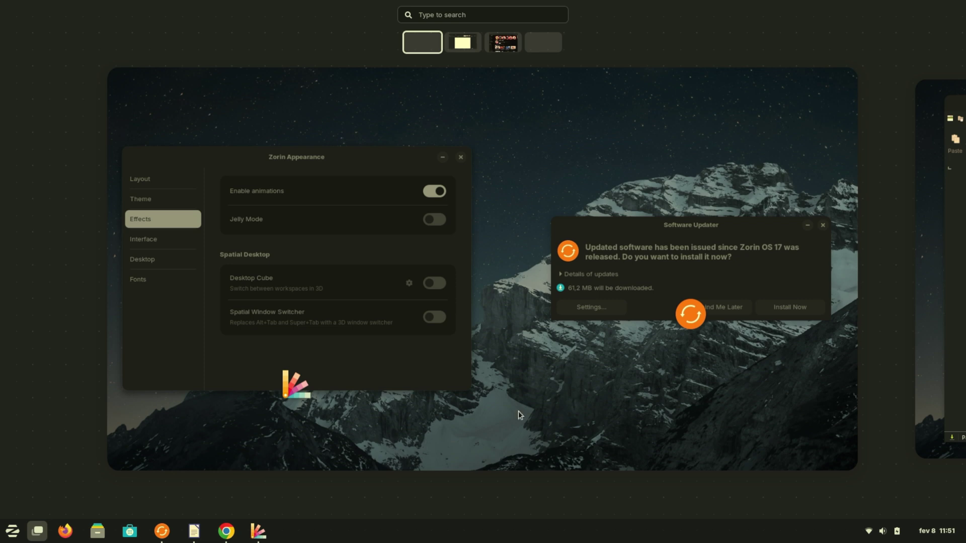
Step: Switch on the Desktop Cube effect in Zorin Appearance's Effects settings
{"action": "scroll", "coordinate": [519, 412], "scroll_direction": "down", "scroll_amount": 1}
{"action": "scroll", "coordinate": [550, 43], "scroll_direction": "down", "scroll_amount": 2}
{"action": "scroll", "coordinate": [551, 43], "scroll_direction": "up", "scroll_amount": 1}
{"action": "left_click", "coordinate": [423, 43]}
{"action": "left_click", "coordinate": [389, 370]}
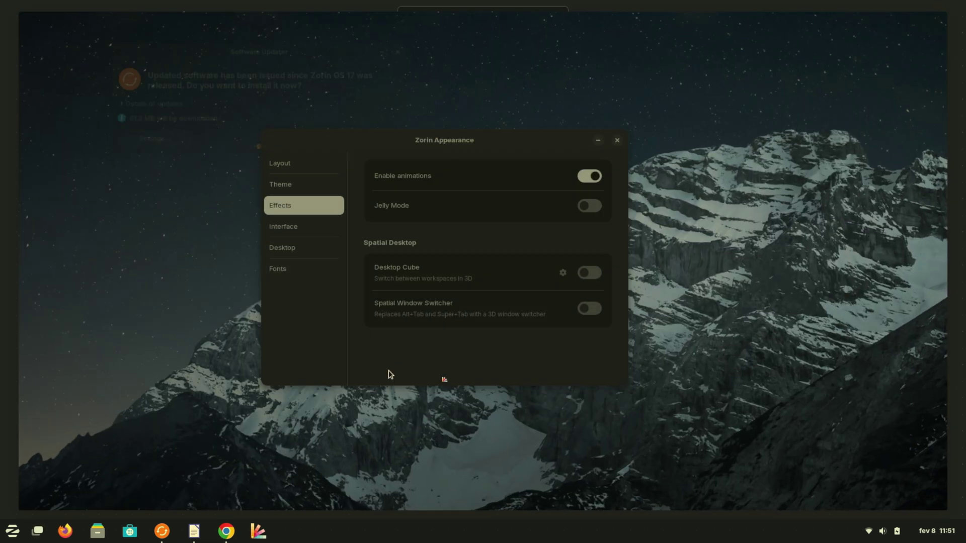
{"action": "left_click", "coordinate": [628, 270]}
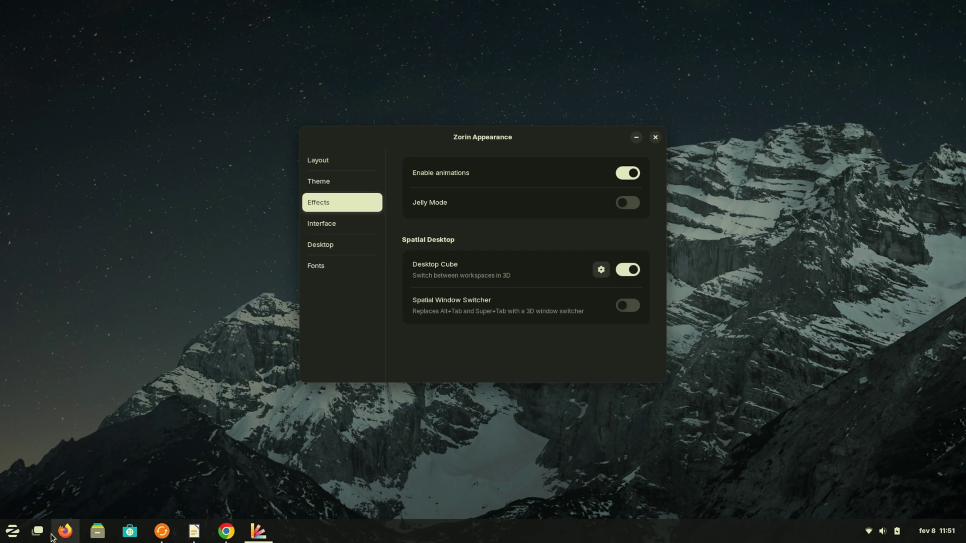
Step: Spin the 3D workspace cube in the Activities overview across the neighbouring workspaces
{"action": "left_click", "coordinate": [37, 532]}
{"action": "scroll", "coordinate": [422, 400], "scroll_direction": "down", "scroll_amount": 1}
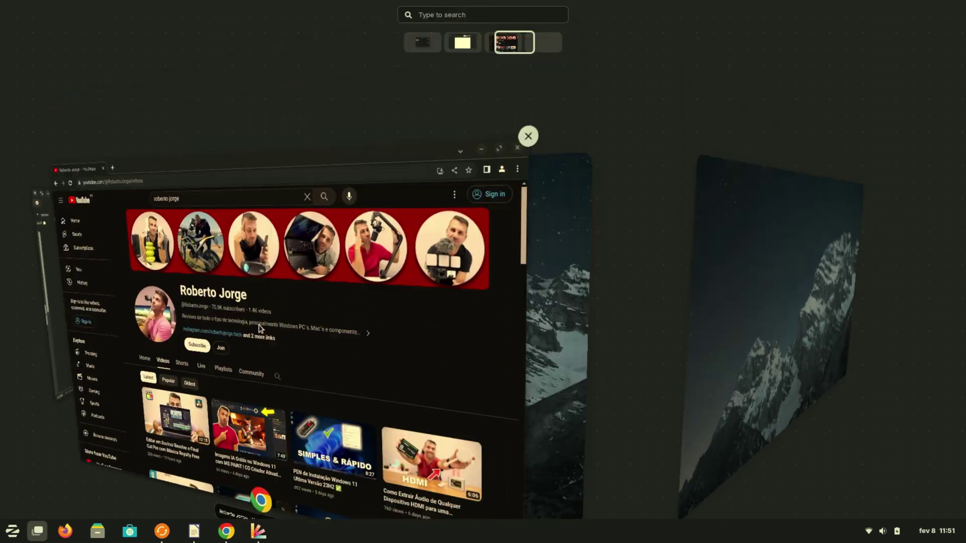
{"action": "scroll", "coordinate": [765, 250], "scroll_direction": "up", "scroll_amount": 2}
{"action": "scroll", "coordinate": [895, 447], "scroll_direction": "down", "scroll_amount": 2}
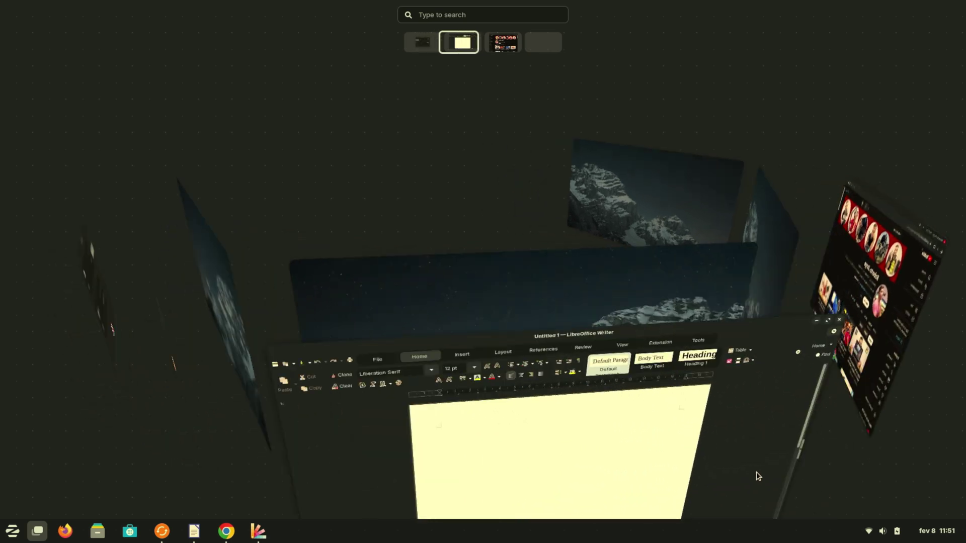
{"action": "left_click_drag", "start_coordinate": [563, 484], "coordinate": [815, 431]}
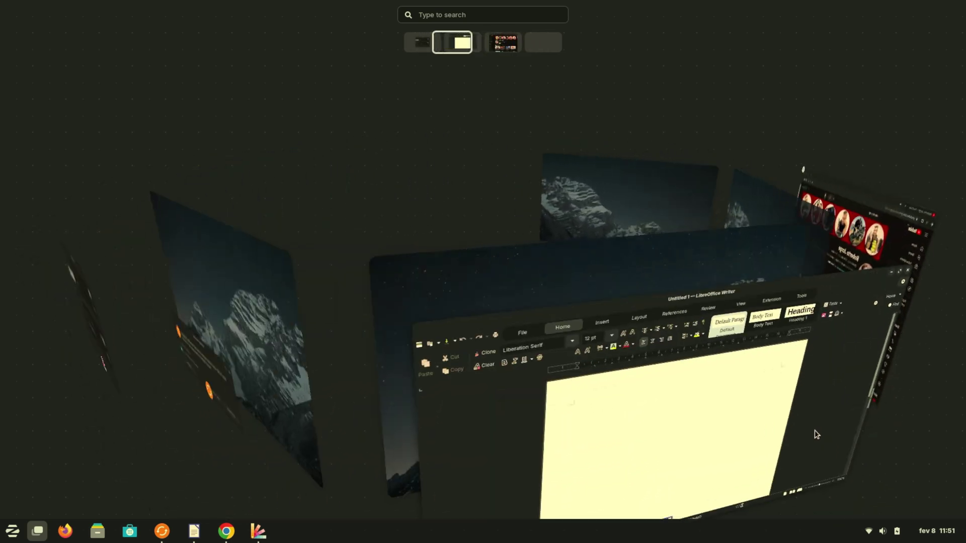
{"action": "left_click_drag", "start_coordinate": [800, 201], "coordinate": [421, 485]}
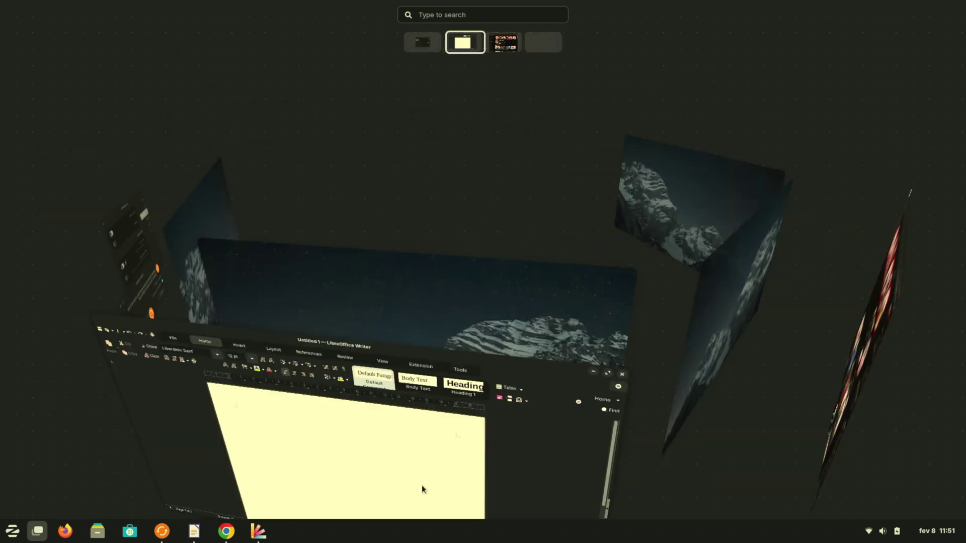
Step: Switch to the third workspace with YouTube, then back to the first workspace
{"action": "left_click", "coordinate": [506, 45]}
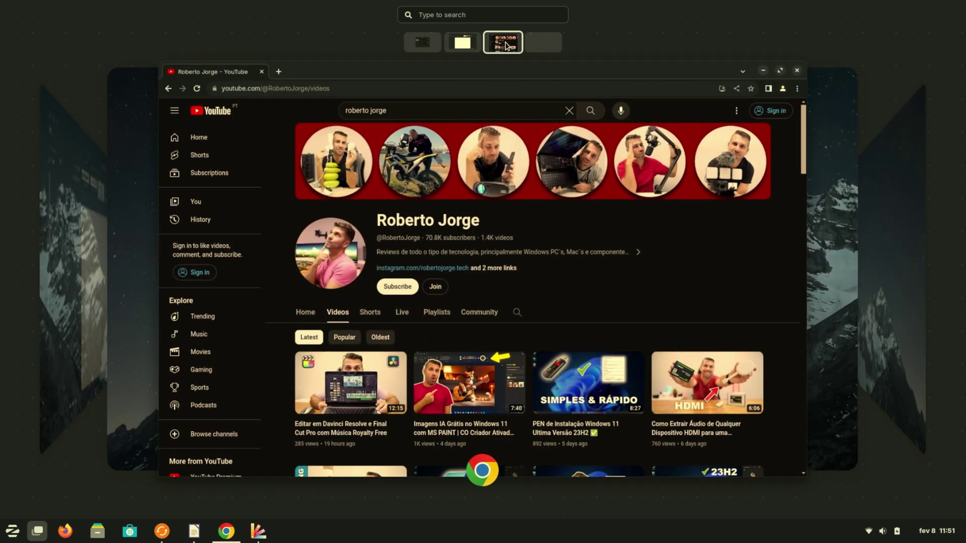
{"action": "left_click", "coordinate": [37, 531]}
{"action": "left_click", "coordinate": [422, 45]}
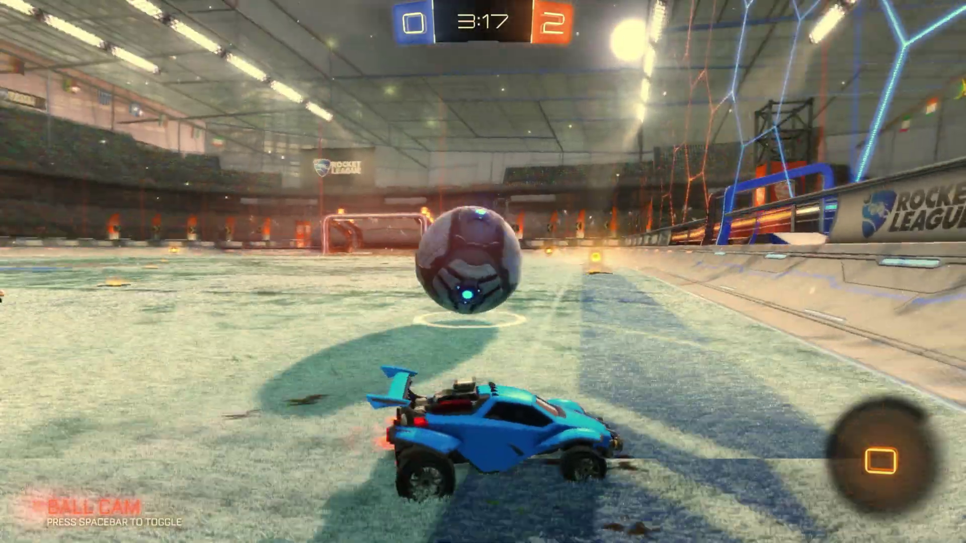
Step: Drive the blue car up the side wall and line up behind the ball
{"action": "key", "text": "w"}
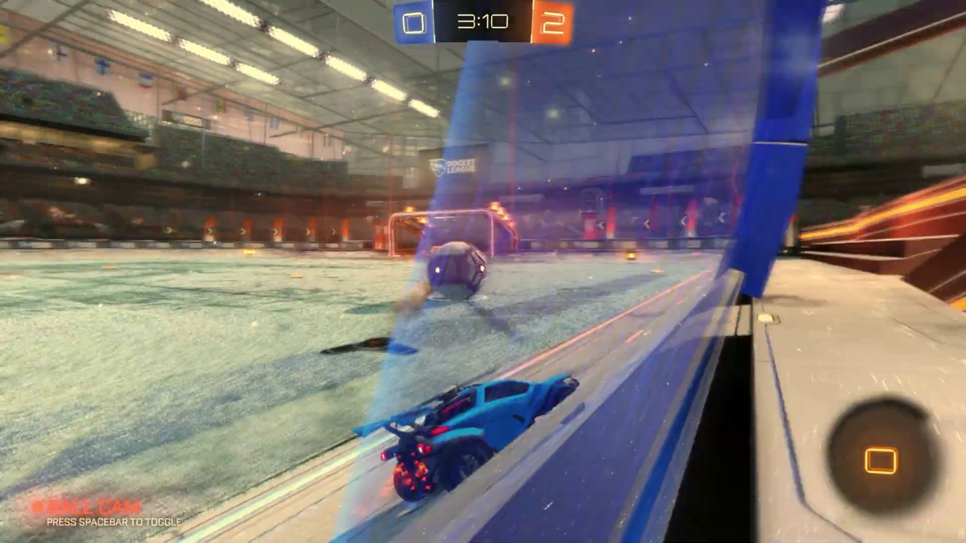
{"action": "key", "text": "w"}
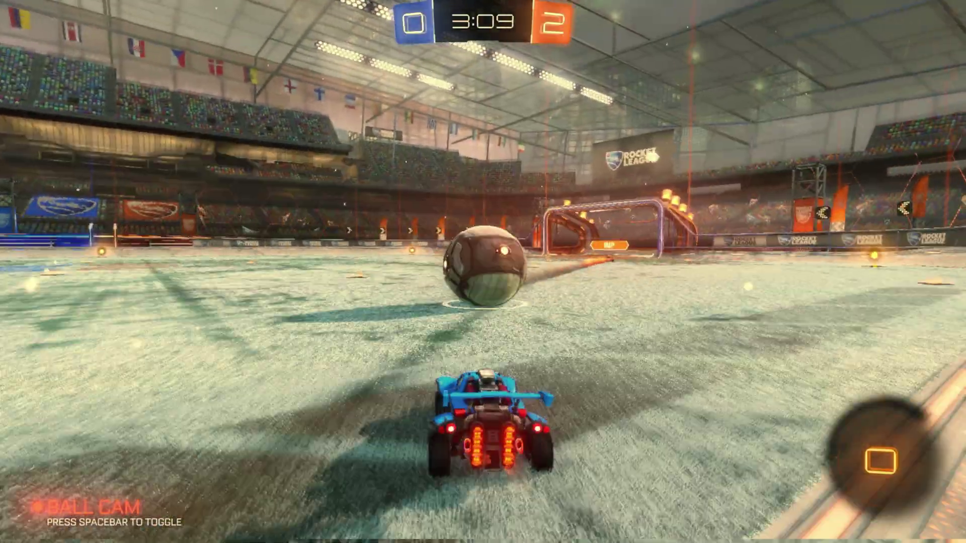